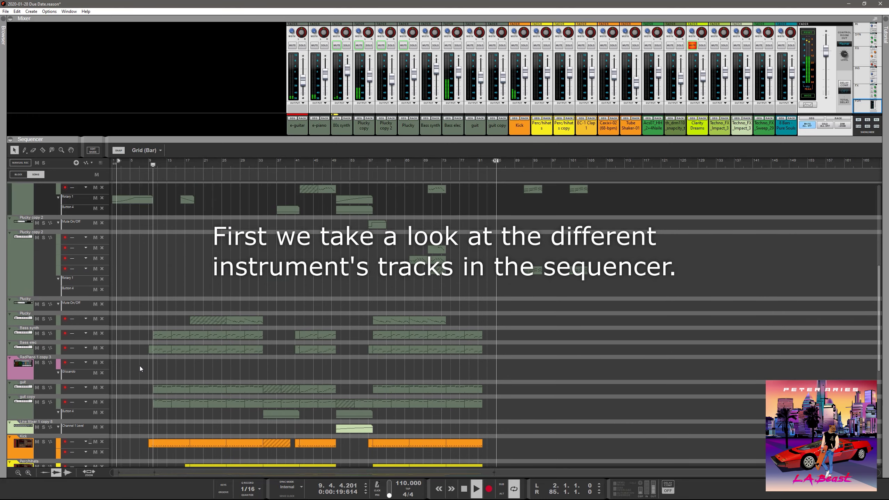
Step: Solo the Plucky copy track to hear its part alone, and release the solo
scroll(139, 366, "up", 6)
scroll(139, 364, "up", 4)
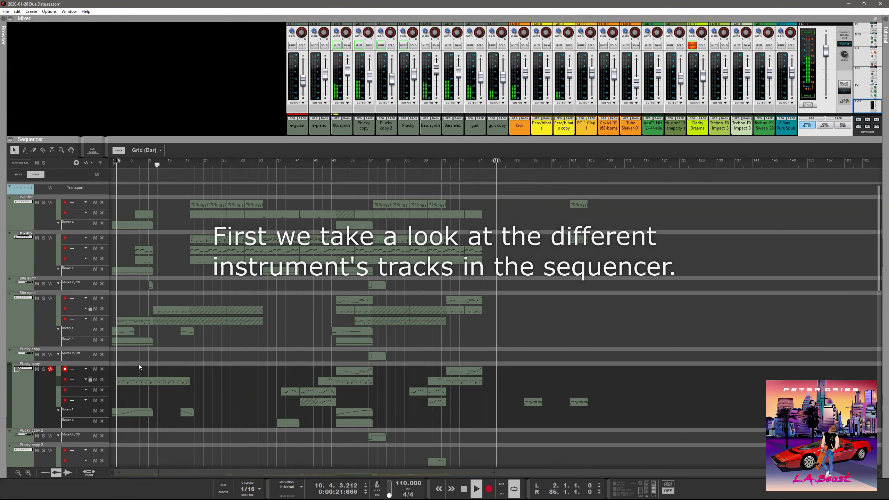
left_click(44, 370)
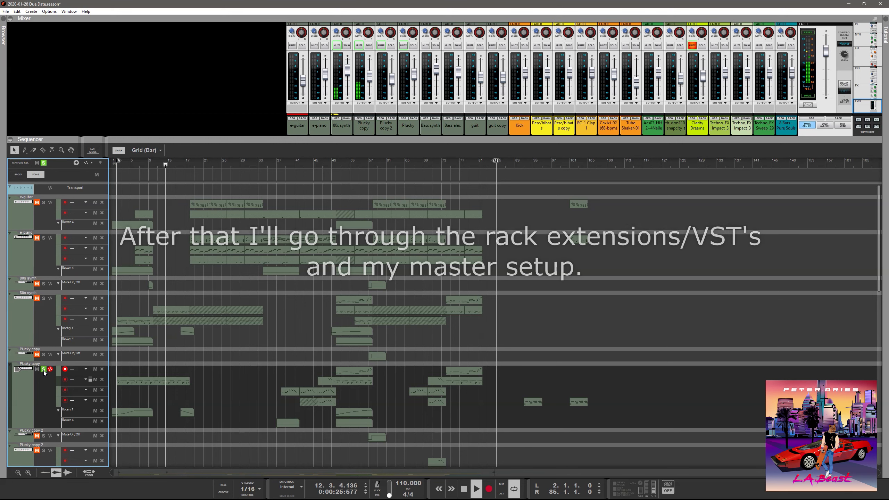
left_click(43, 370)
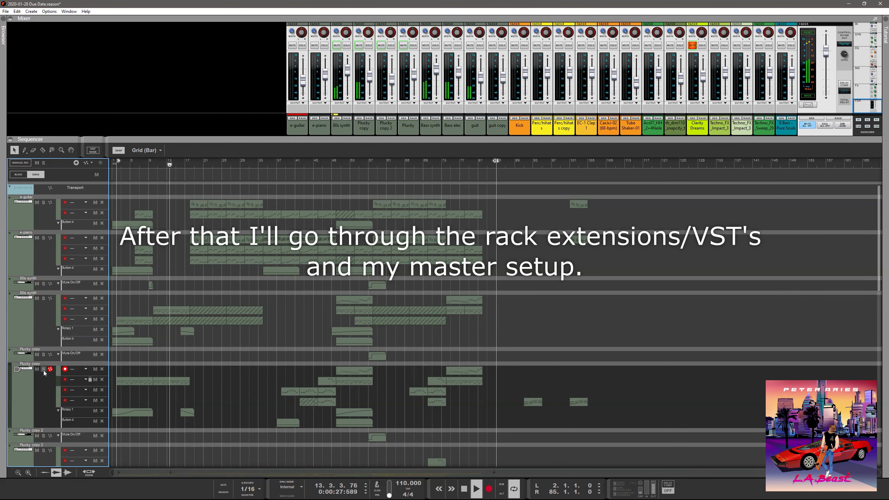
Step: Solo the 80s synth and Plucky copy tracks to hear them together, and restore the full mix
left_click(44, 300)
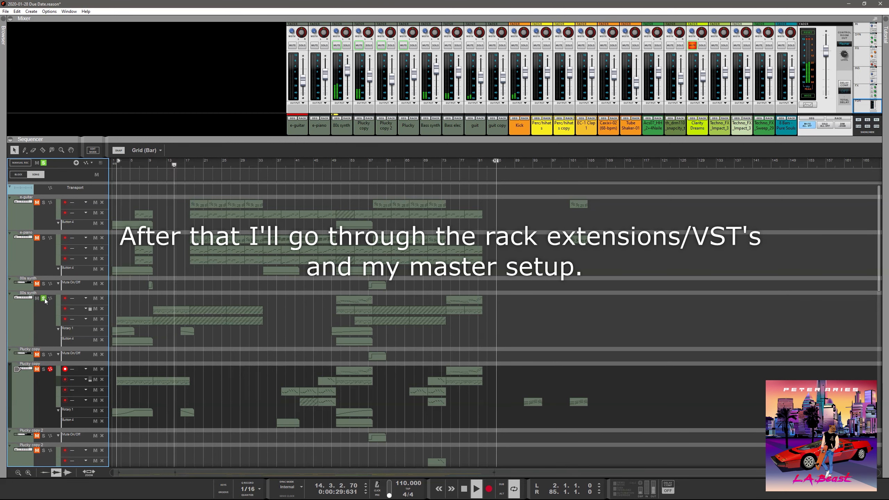
left_click(43, 370)
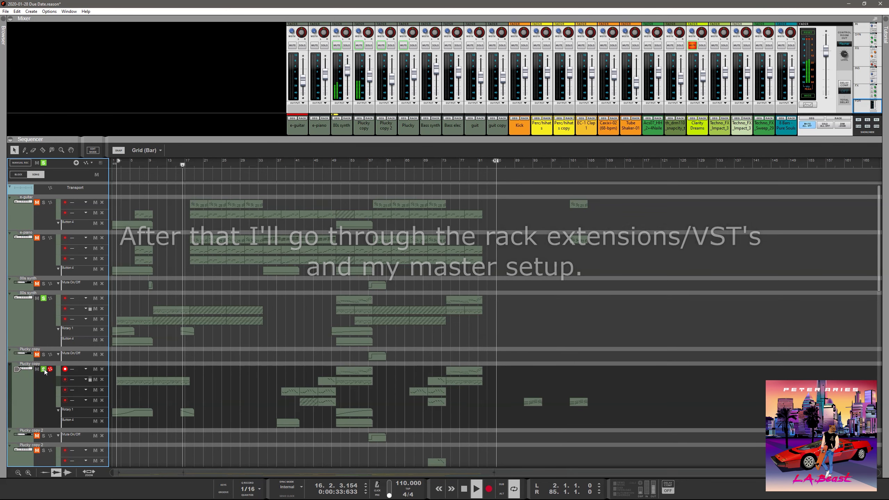
left_click(44, 299)
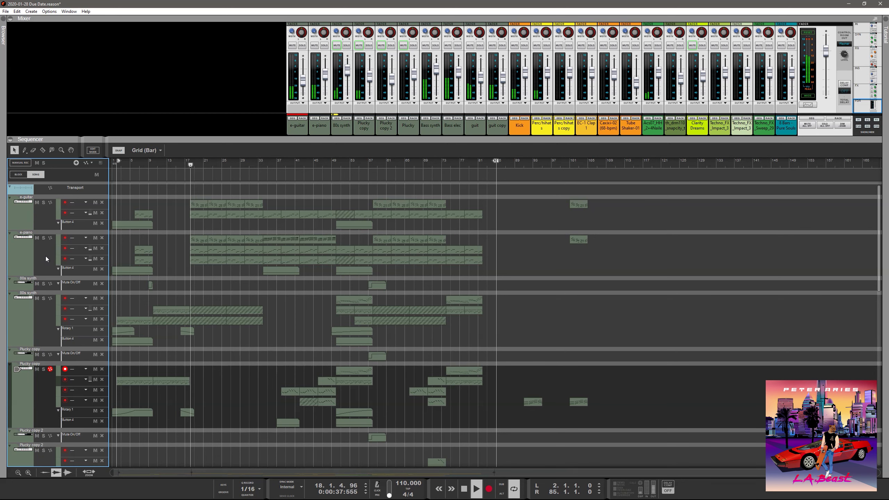
Step: Solo the e-piano track and view the notes of the first clip on its upper note lane
left_click(44, 238)
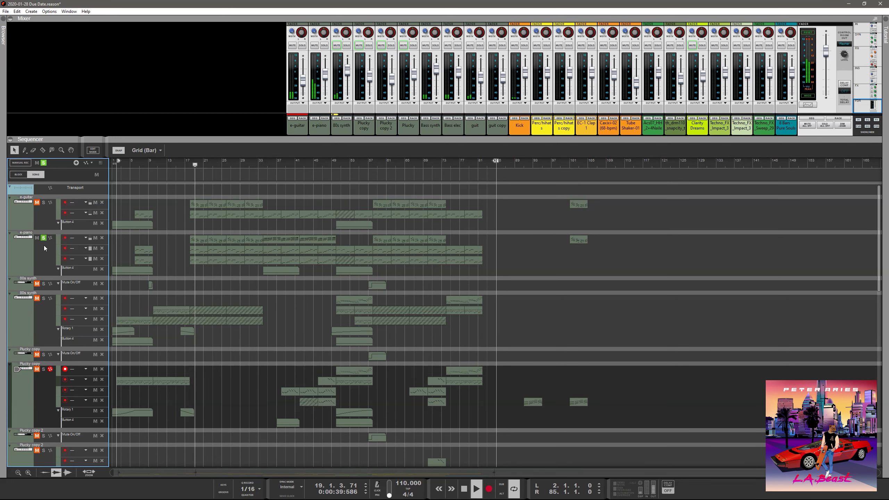
double_click(204, 239)
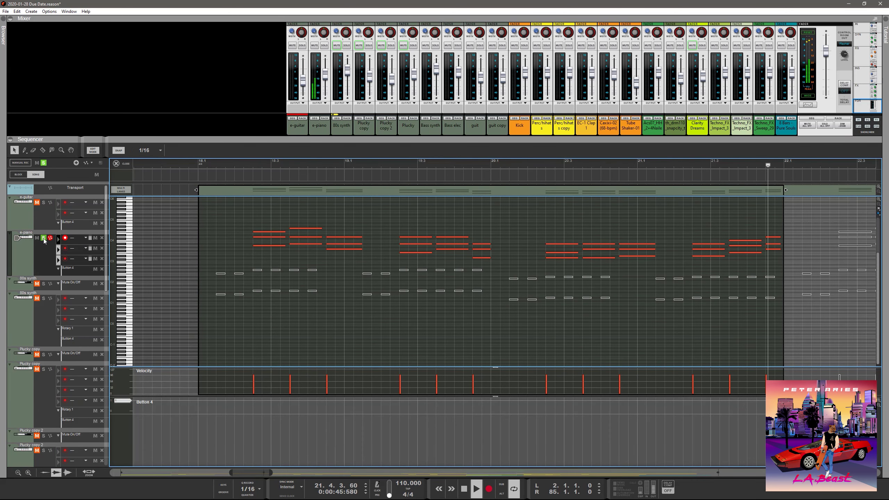
left_click(44, 239)
Step: Audition the e-guitar and e-piano tracks together, return to the arrangement view and release both solos
left_click(39, 214)
left_click(43, 203)
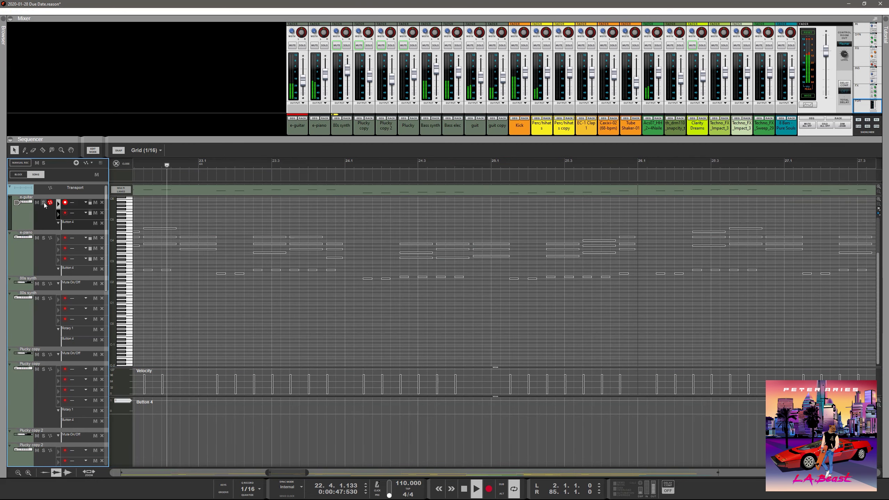
left_click(44, 239)
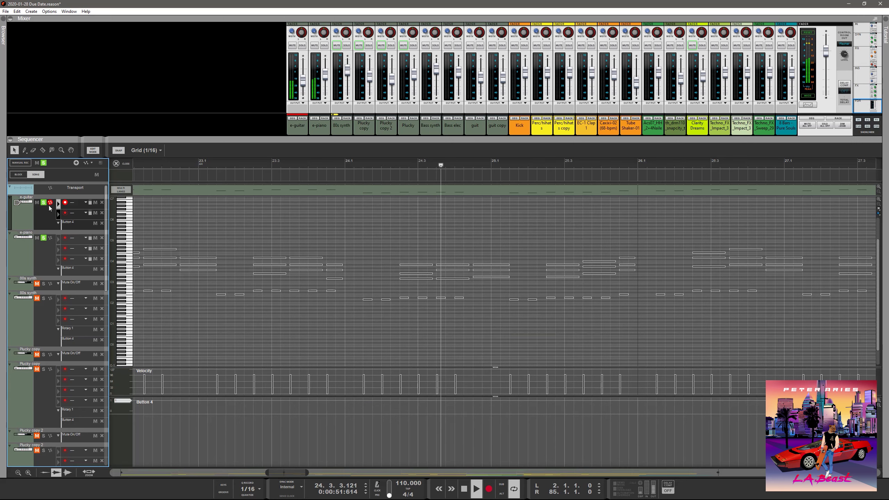
key("ctrl+e")
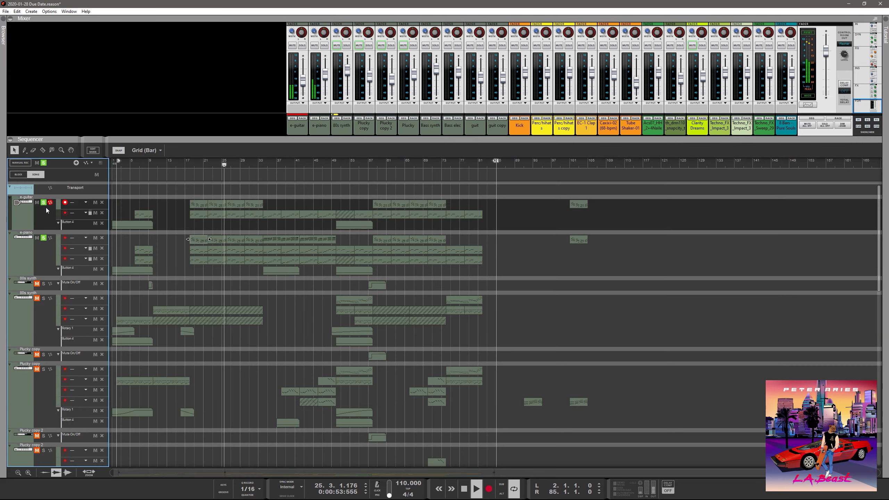
left_click(44, 203)
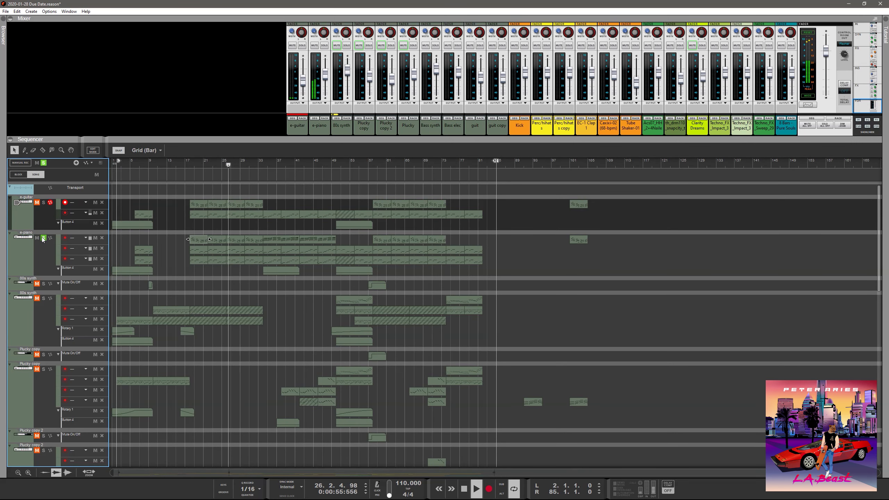
left_click(44, 239)
Step: Solo the Plucky lead track, view the notes of its second clip and return to the full arrangement
scroll(165, 329, "down", 5)
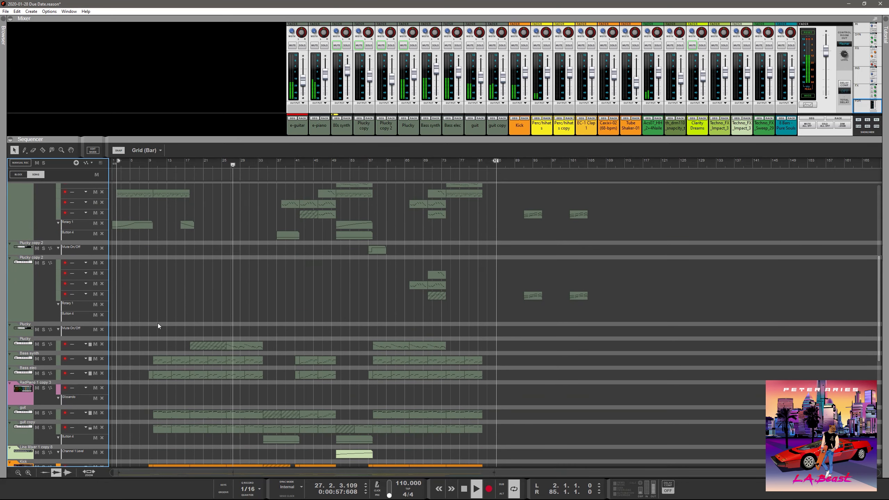
left_click(43, 344)
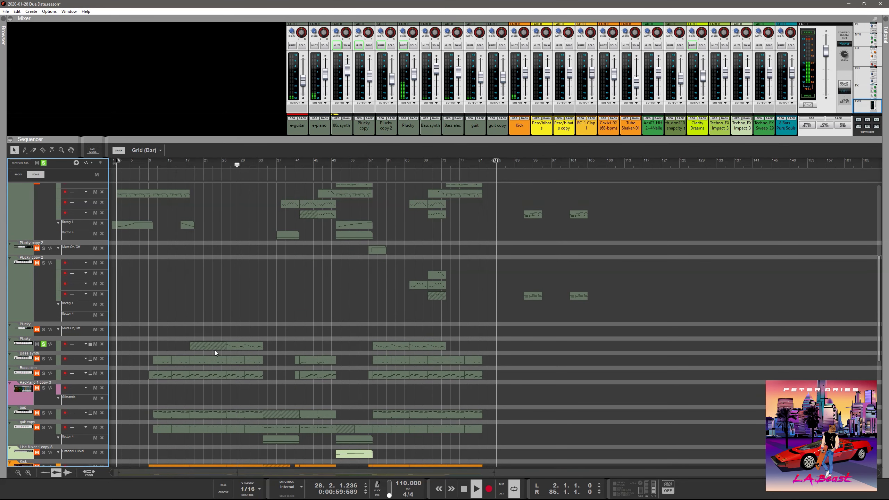
double_click(249, 347)
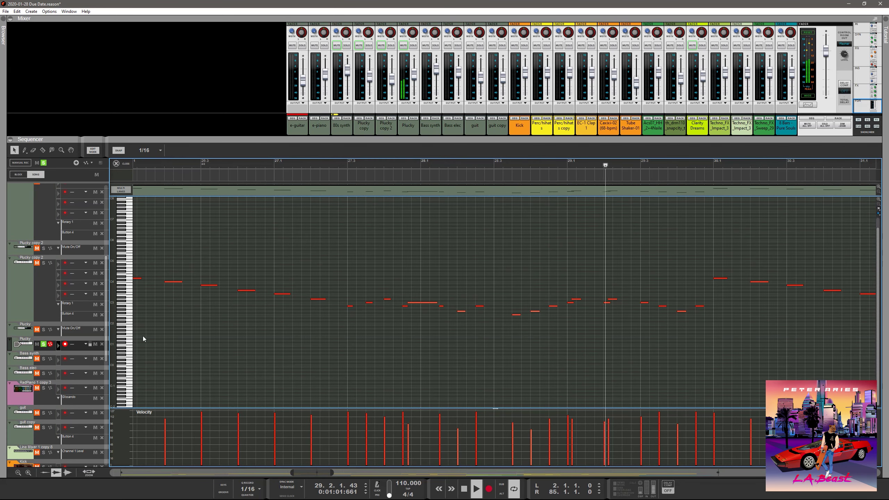
left_click(43, 345)
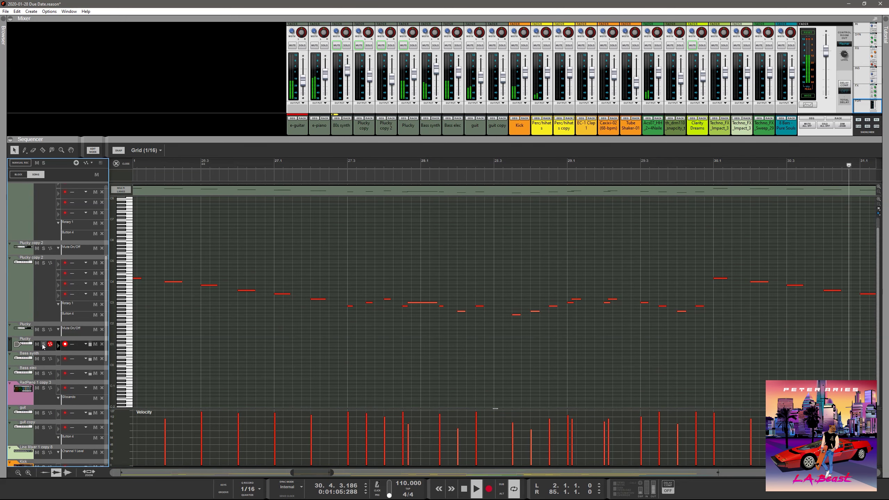
key("Tab")
Step: Audition the guit copy track on its own and restore the full mix
scroll(214, 333, "down", 4)
scroll(214, 332, "down", 1)
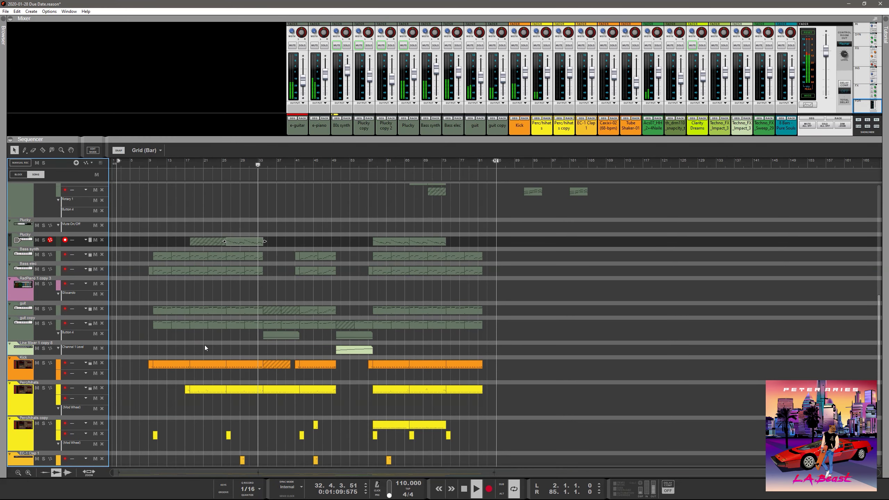
left_click(45, 326)
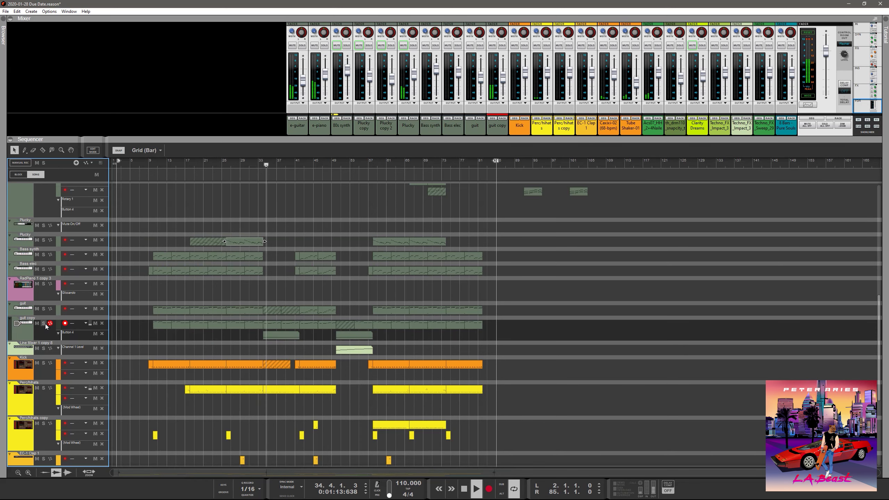
left_click(45, 324)
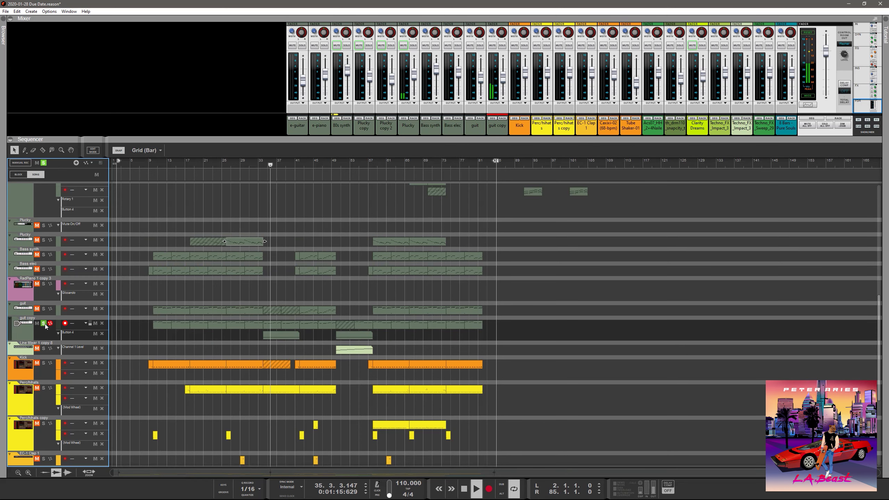
left_click(45, 324)
Step: Audition the Plucky copy track alone twice, bringing the full mix back after each listen
scroll(45, 325, "down", 6)
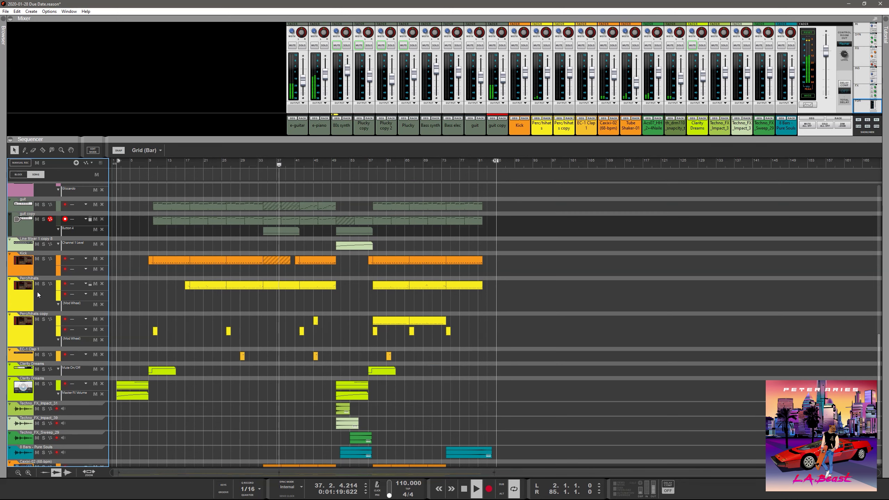
scroll(44, 286, "up", 13)
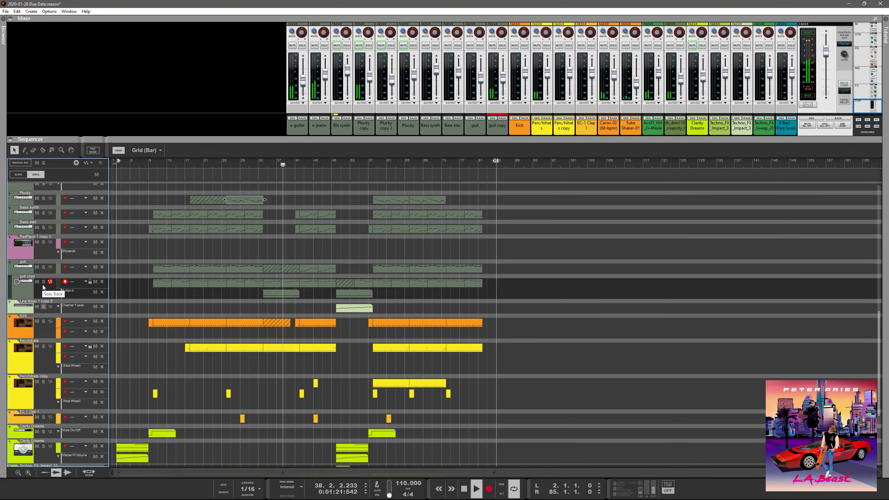
scroll(42, 285, "up", 2)
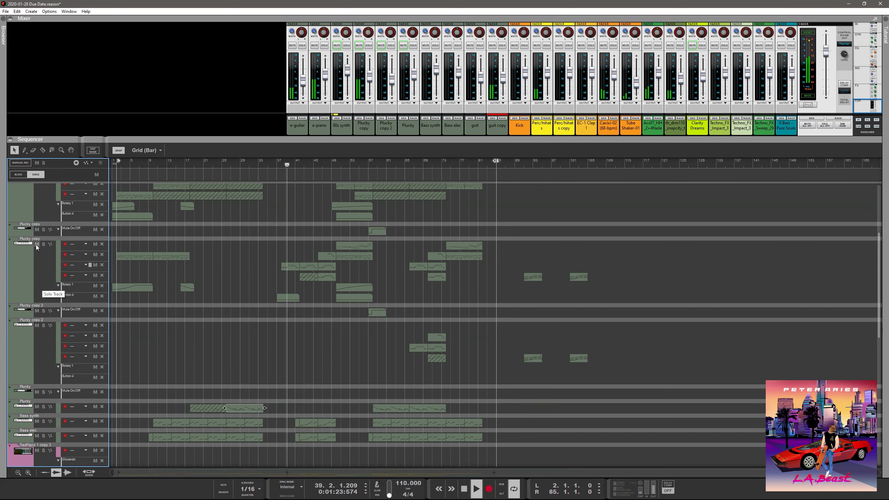
left_click(44, 244)
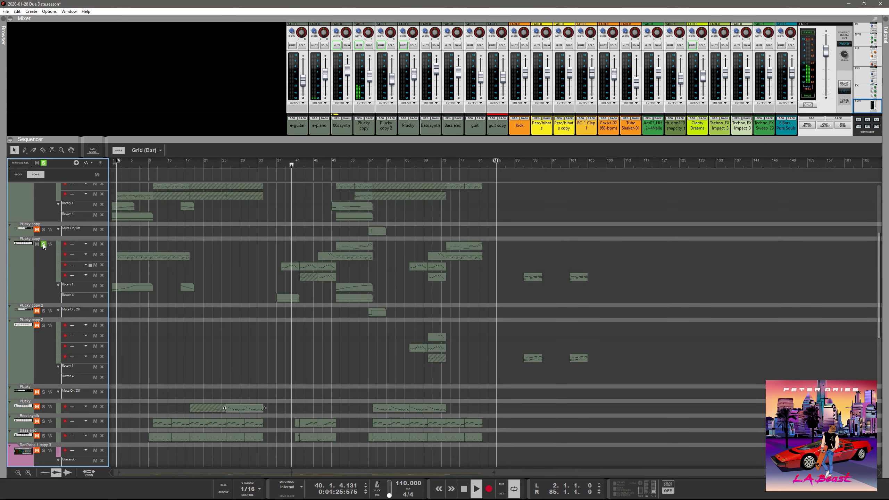
left_click(43, 244)
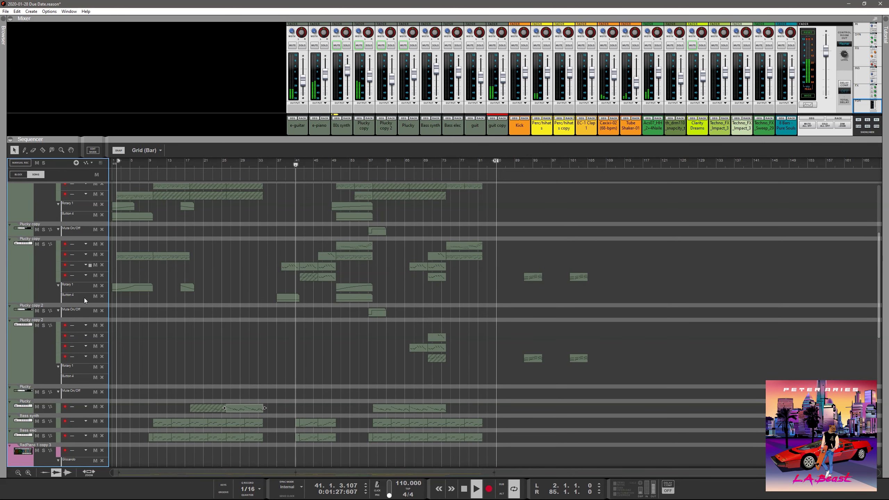
scroll(84, 297, "up", 1)
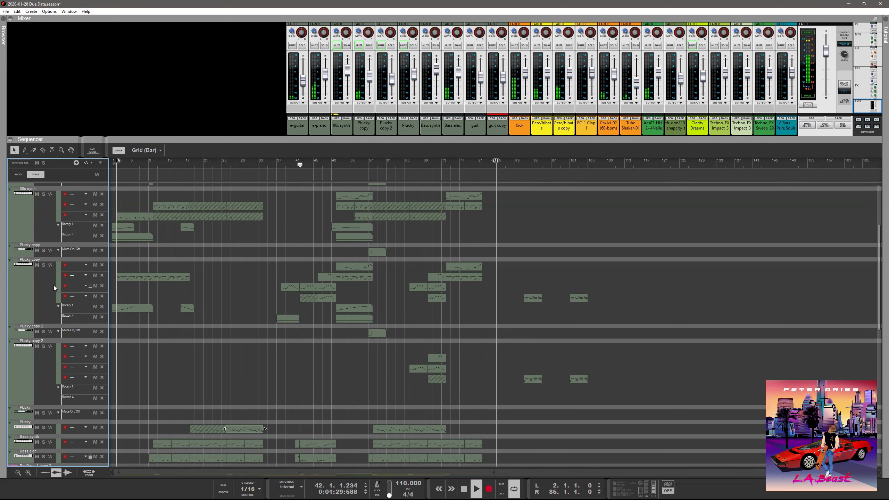
left_click(45, 265)
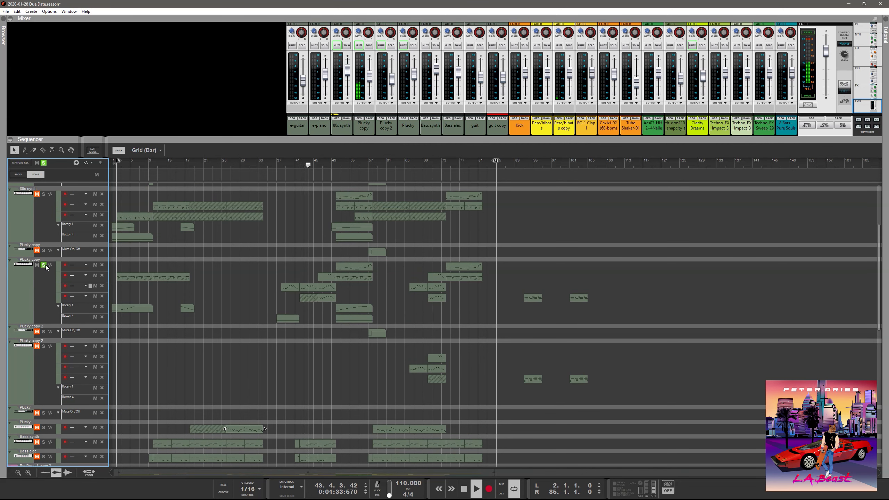
left_click(45, 265)
Step: View the notes of the Plucky copy clip at bar 46 and return to the arrangement
scroll(308, 316, "up", 1)
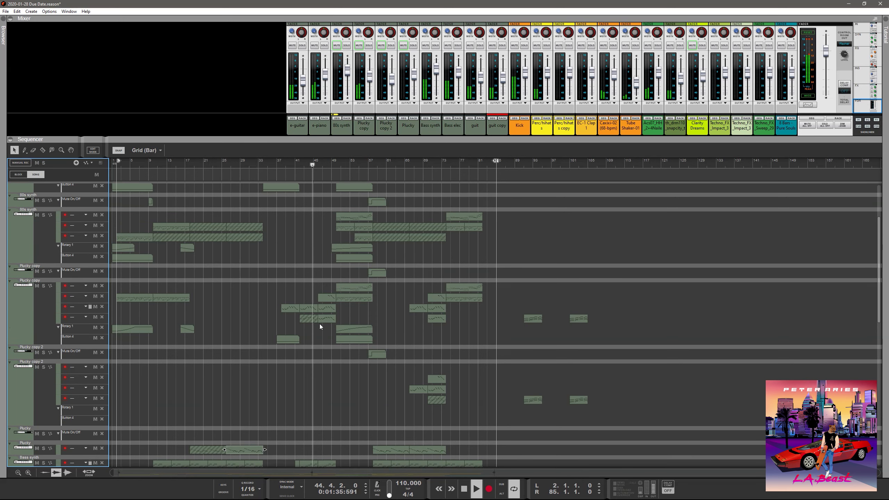
double_click(309, 307)
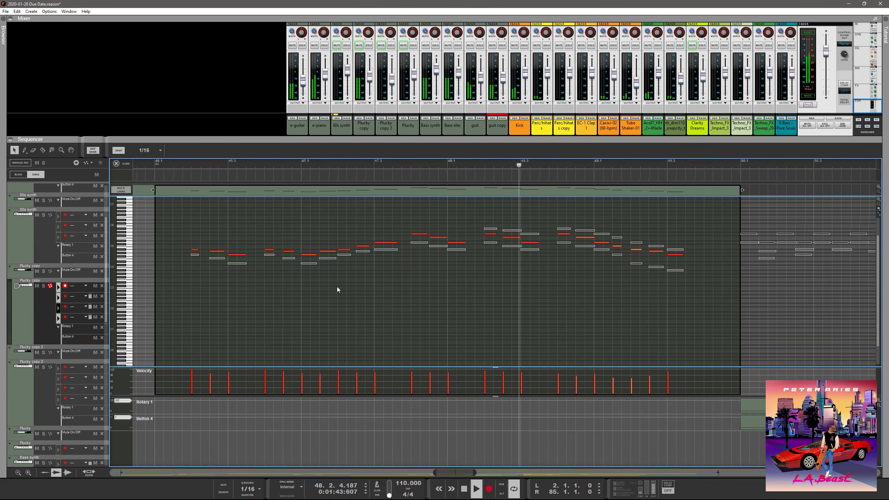
key("ctrl+e")
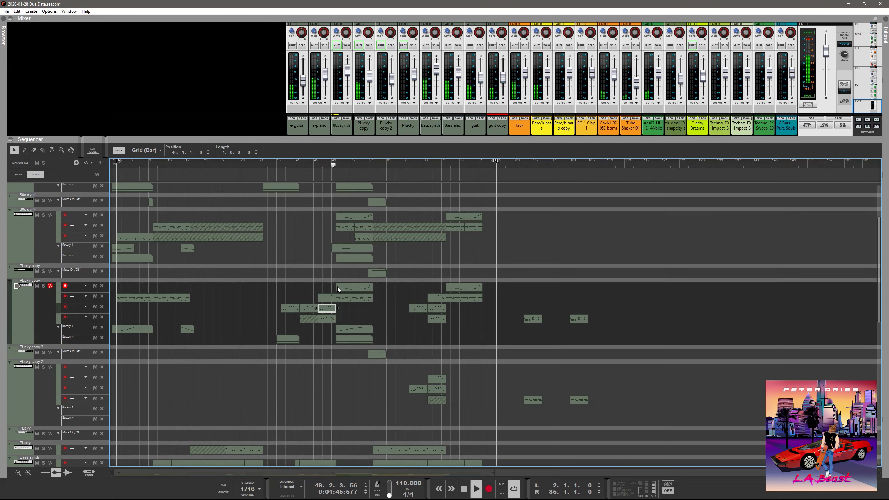
Step: Audition the e-piano and Plucky copy channels one after the other using their mixer solos
scroll(278, 278, "up", 4)
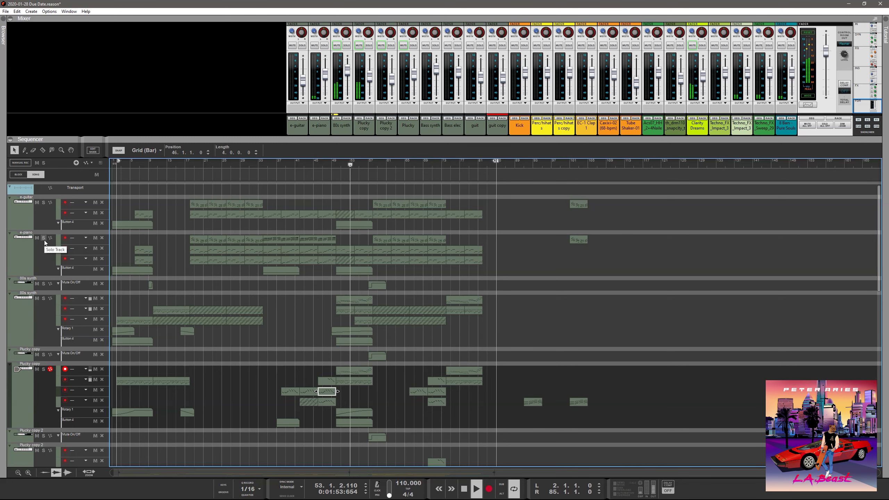
left_click(325, 47)
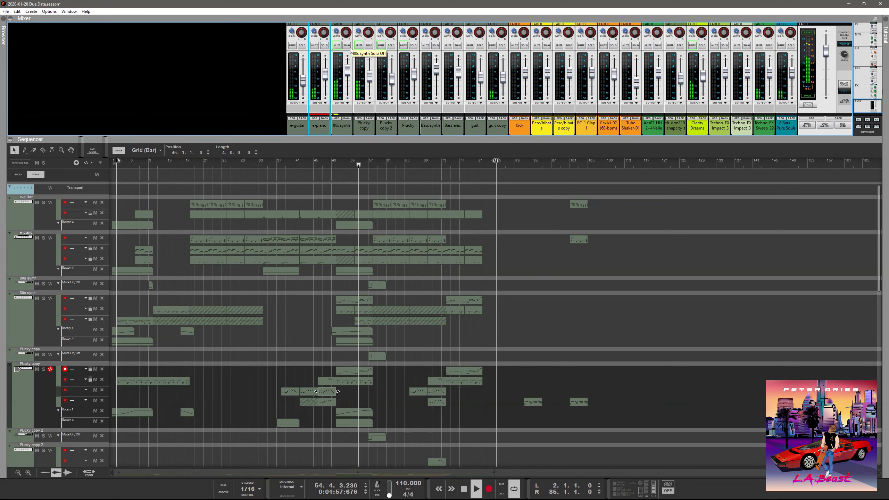
left_click(369, 46)
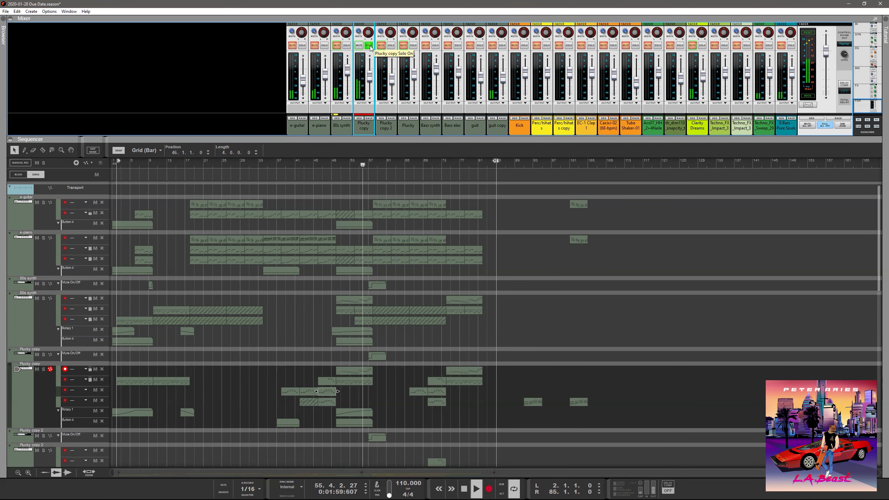
left_click(370, 46)
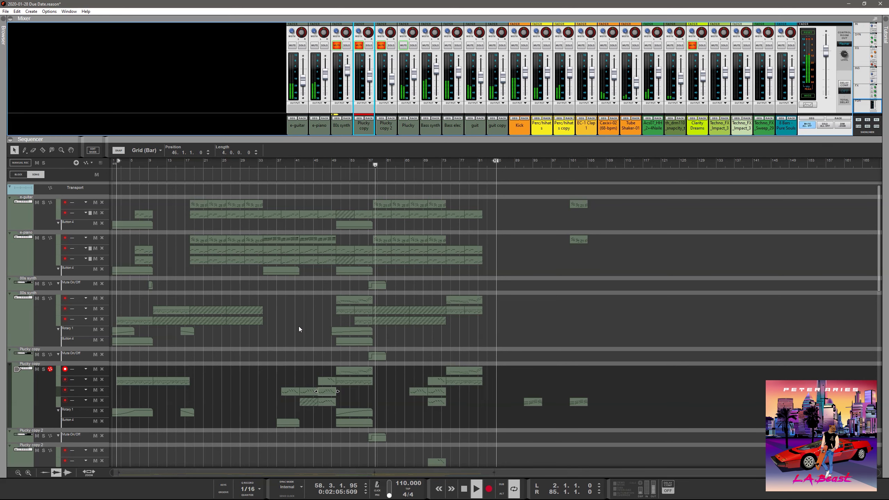
Step: Audition the Plucky, Bass synth and Bass elec tracks alone one after another, restoring the full mix at the end
scroll(298, 327, "down", 10)
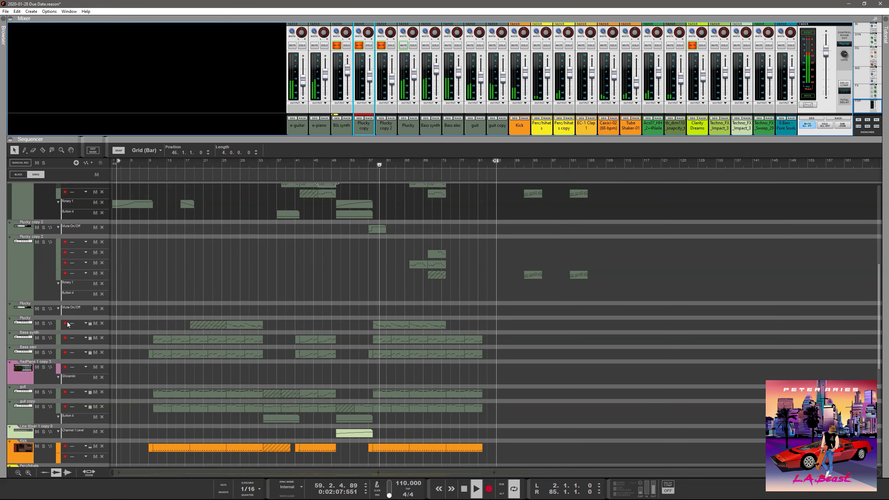
left_click(43, 322)
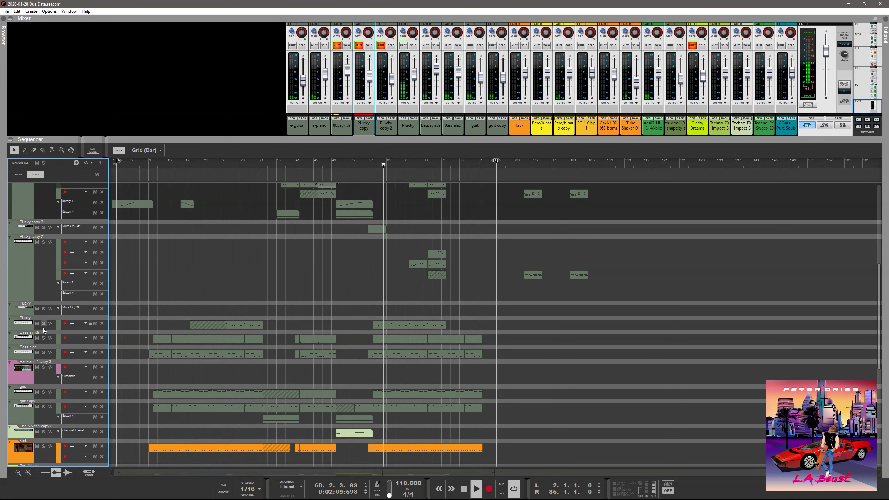
left_click(44, 338)
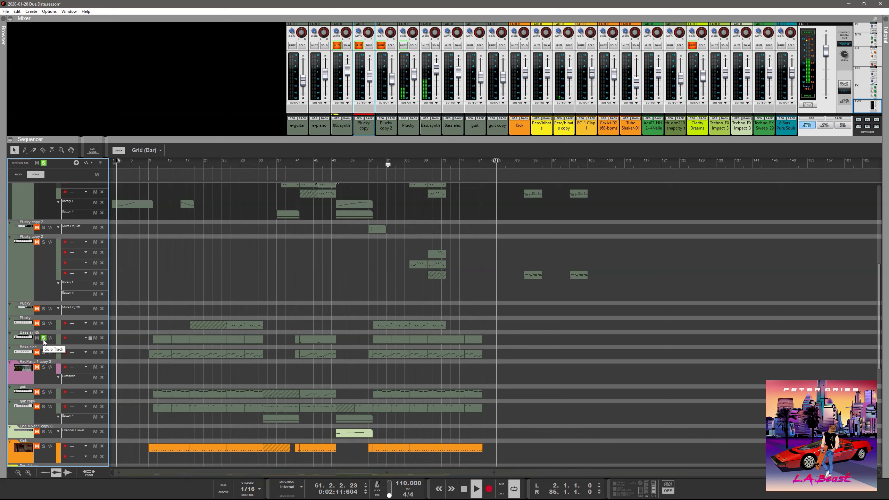
left_click(44, 339)
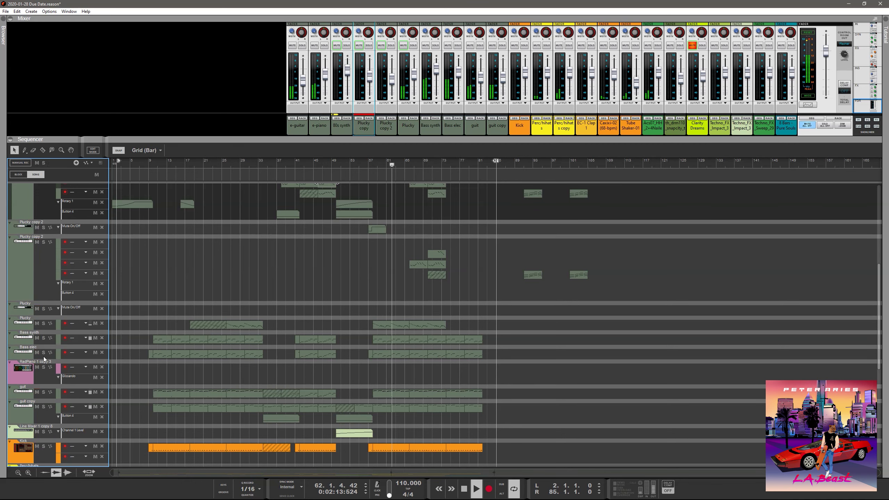
left_click(43, 352)
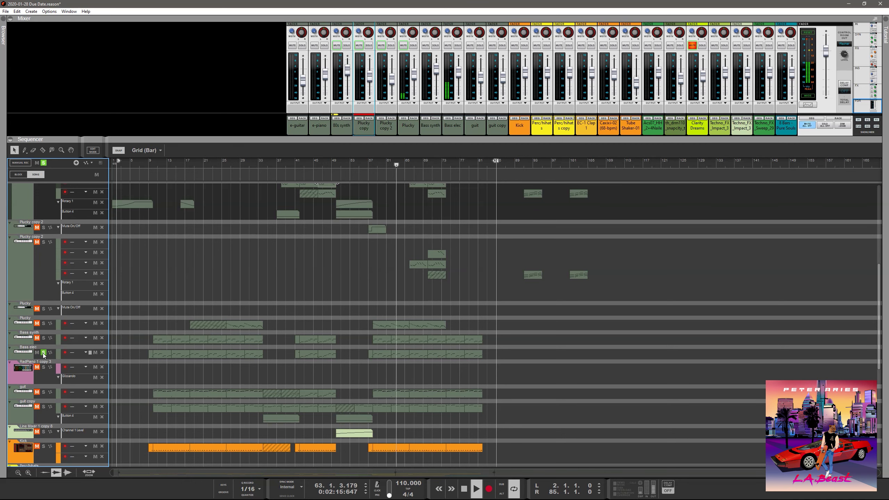
left_click(44, 352)
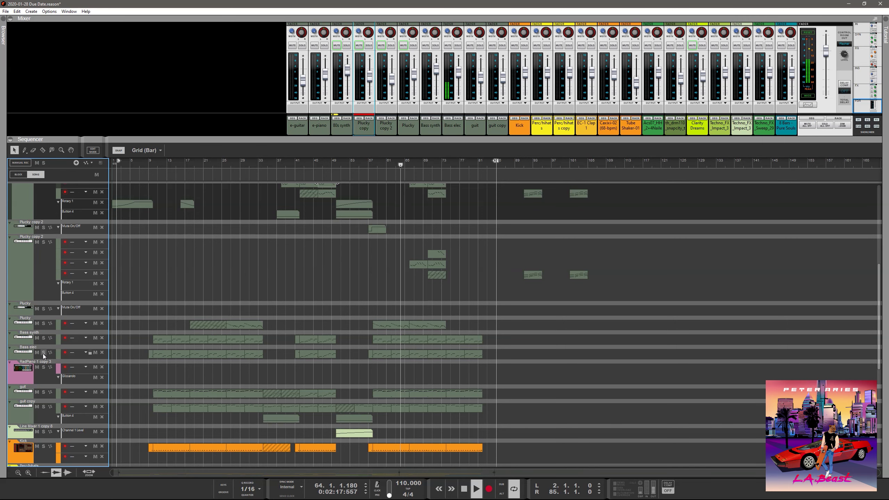
Step: Audition the guit track alone and together with guit copy, and restore the full mix
scroll(43, 354, "down", 2)
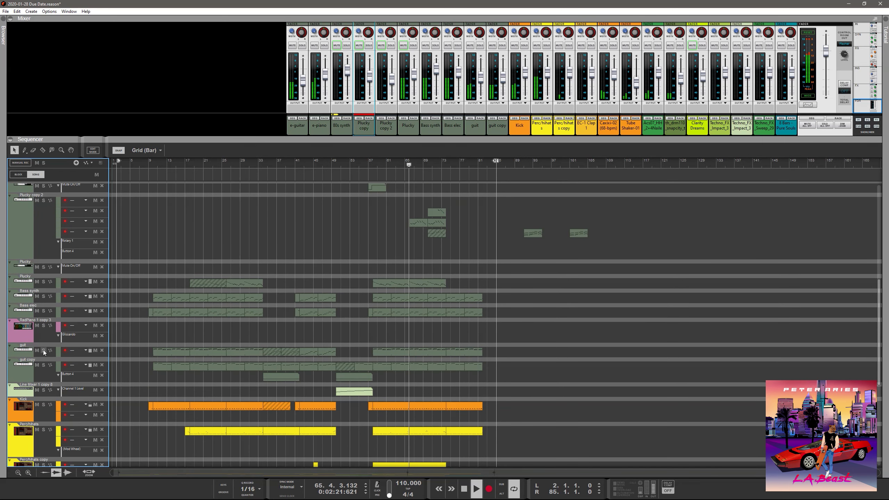
left_click(43, 351)
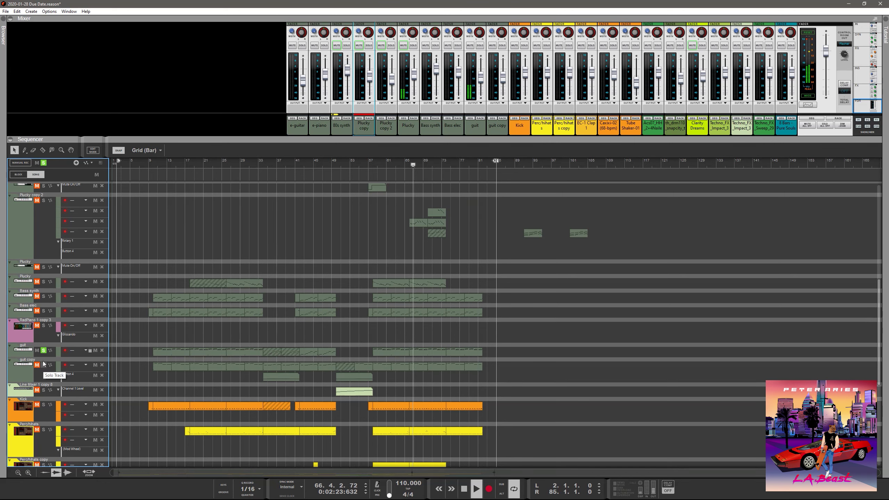
left_click(44, 350)
left_click(43, 365)
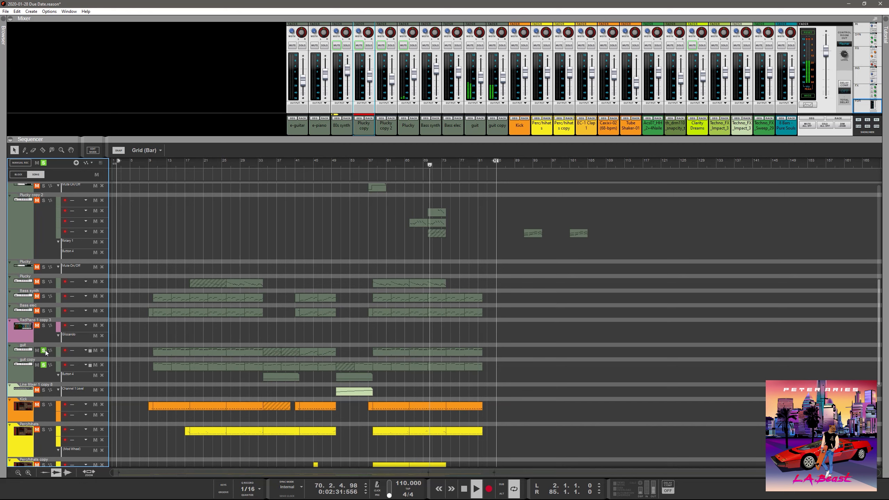
left_click(44, 351)
left_click(45, 364)
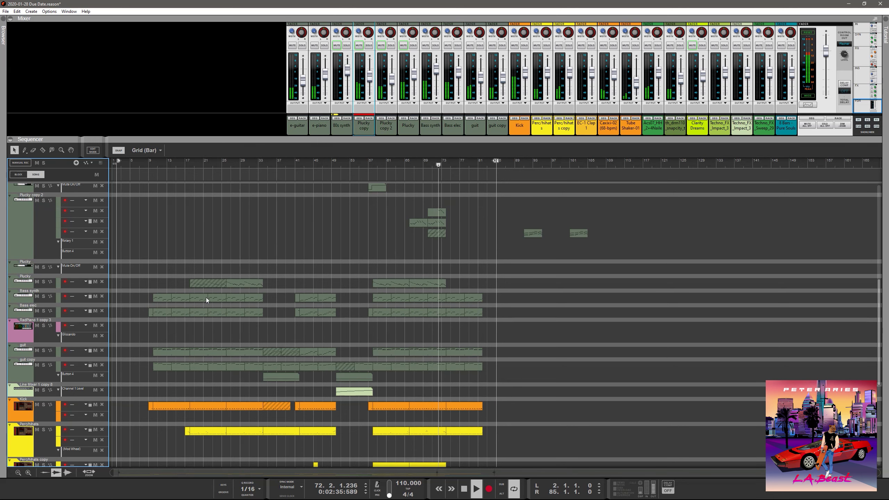
Step: Play the song from bar 65 and solo the Plucky copy 2 and Plucky copy tracks together
scroll(392, 255, "up", 3)
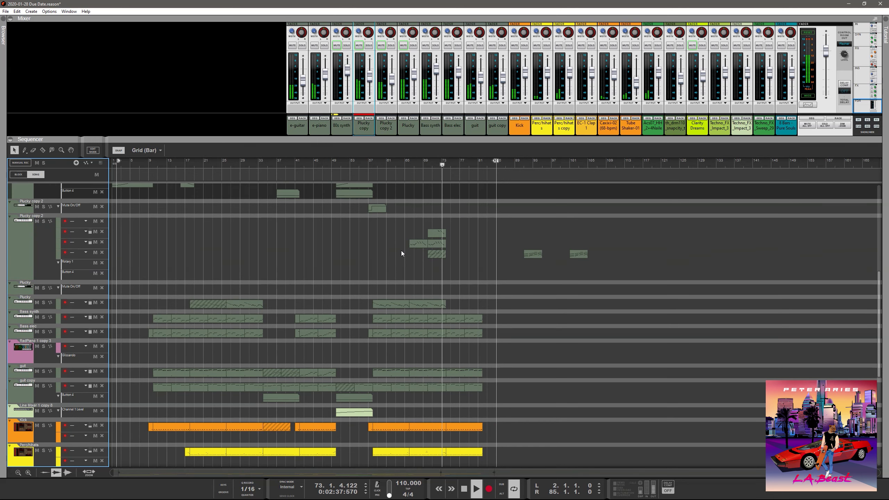
left_click(406, 162)
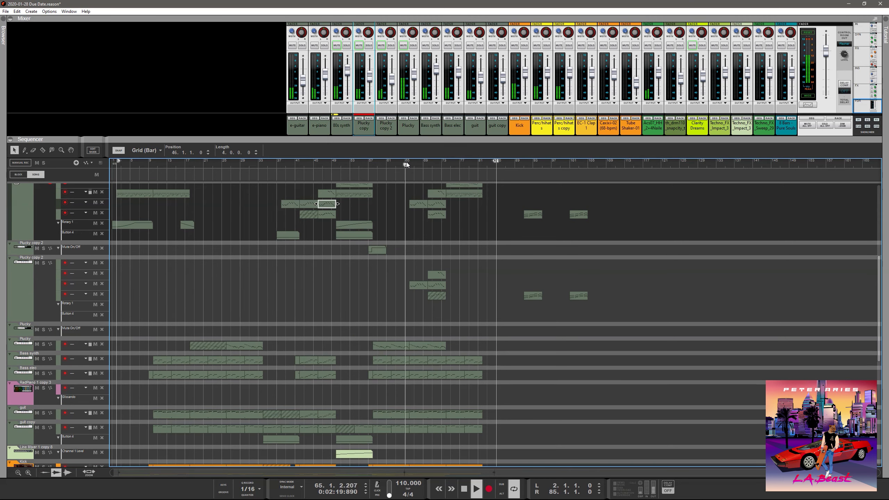
left_click(44, 263)
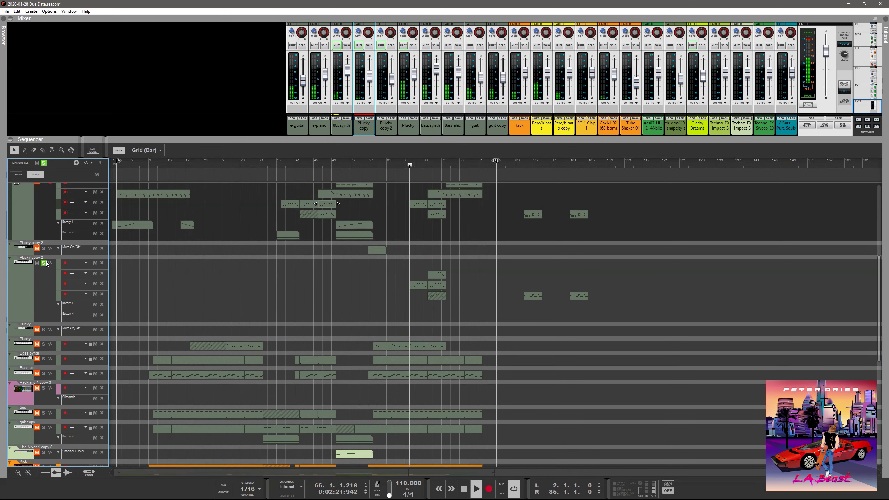
scroll(56, 252, "up", 2)
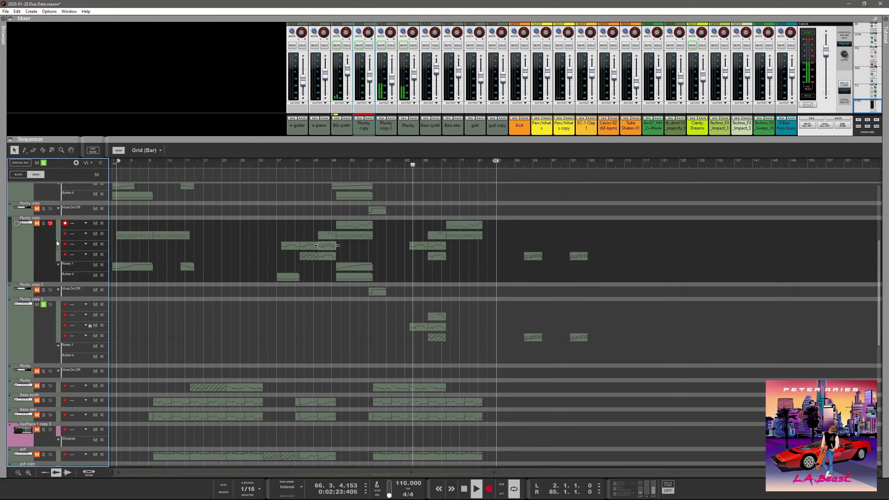
left_click(44, 224)
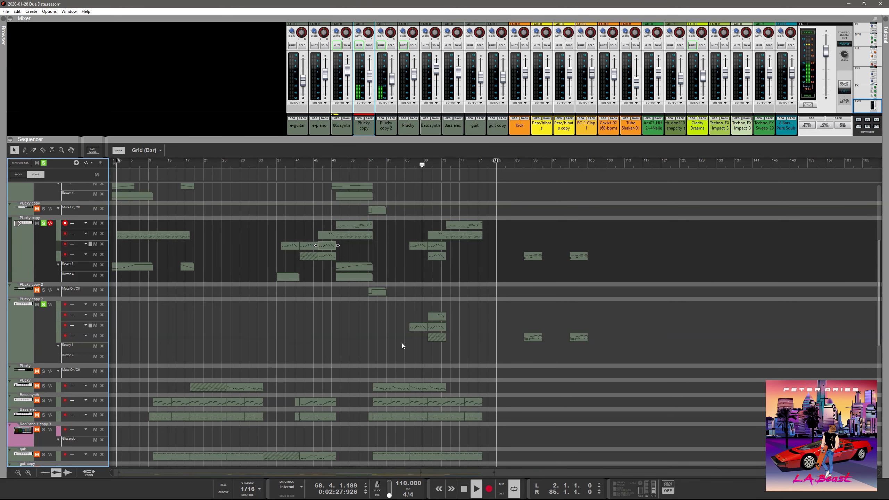
Step: View the notes of the Plucky copy 2 clip at bar 70 and of Plucky copy, clear both solos and return to the arrangement
double_click(436, 316)
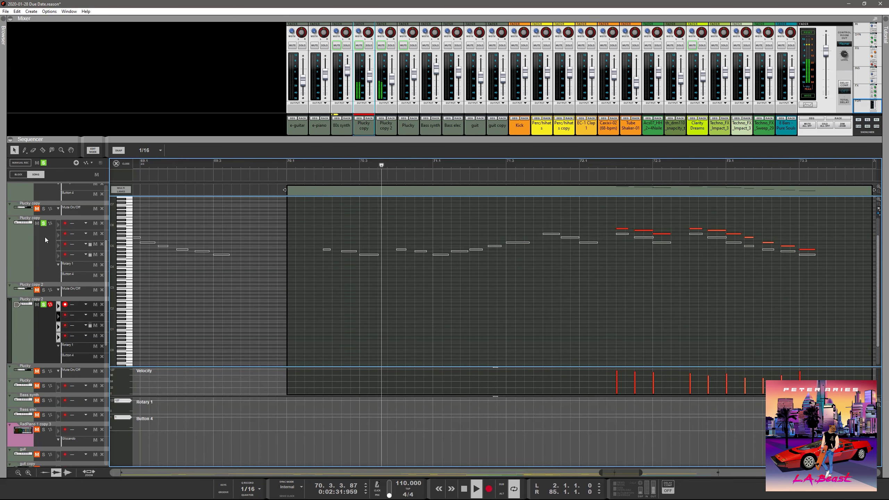
left_click(31, 238)
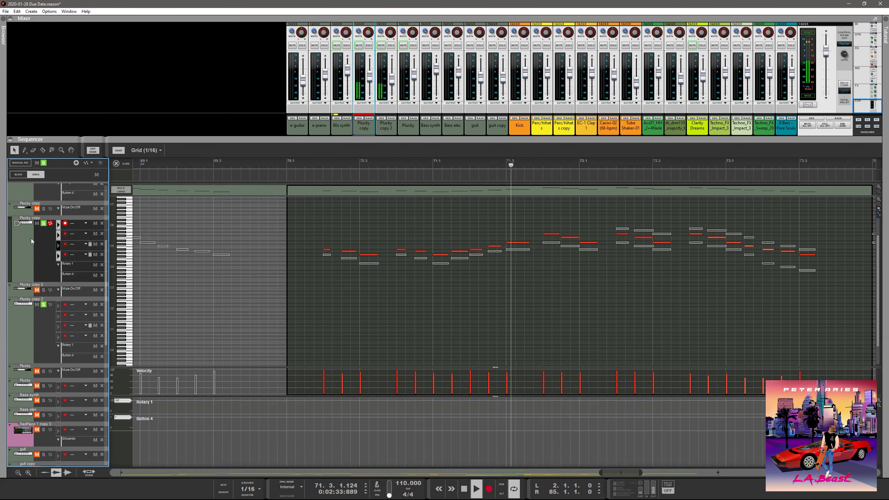
left_click(43, 223)
left_click(43, 304)
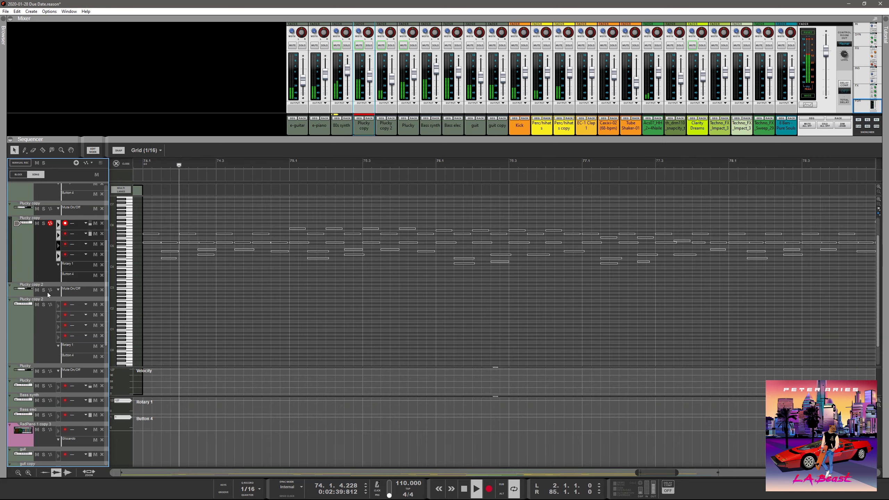
key("Escape")
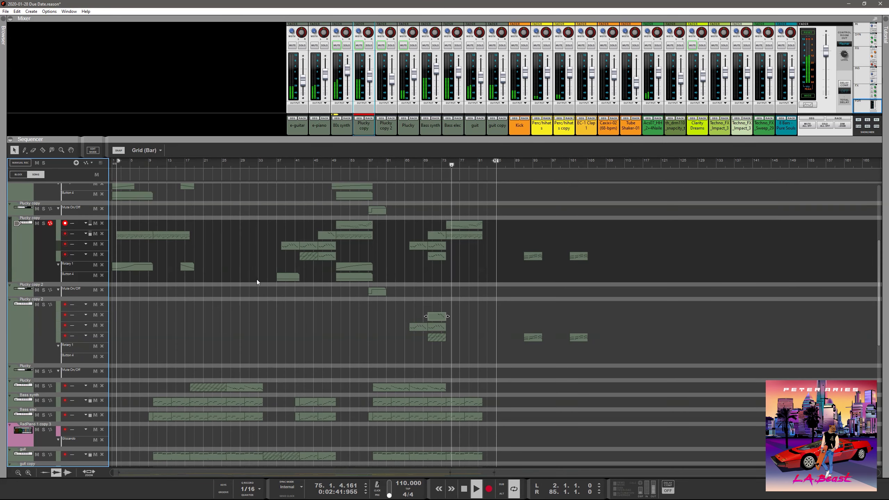
Step: View the notes of the Plucky copy clip at bar 74 through to its end and return to the arrangement
double_click(473, 226)
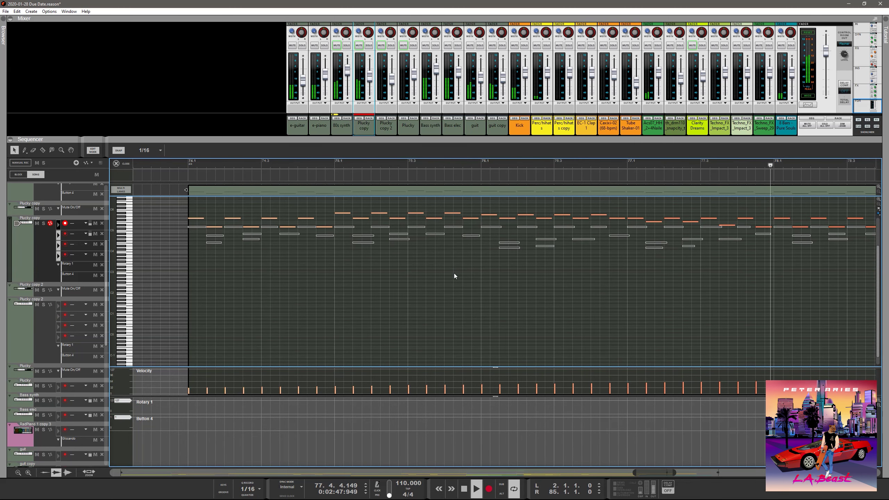
scroll(576, 384, "down", 2)
scroll(428, 315, "down", 2)
scroll(396, 289, "up", 2)
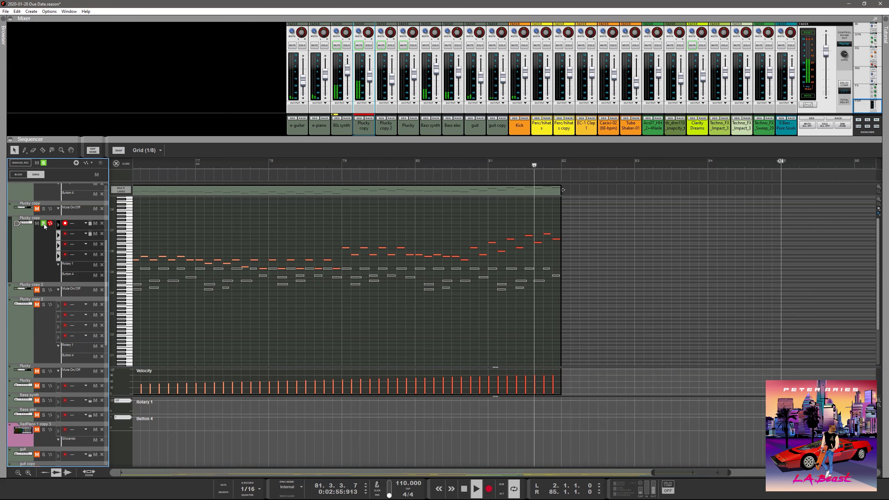
key("ctrl+e")
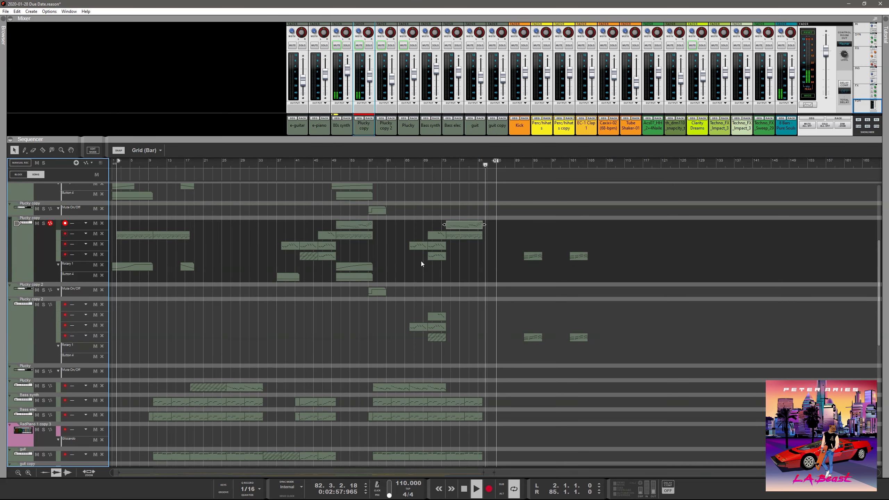
Step: Audition the Clarity Dreams track alone in the intro from bar 2, restore the full mix and return playback to bar 2
key("space")
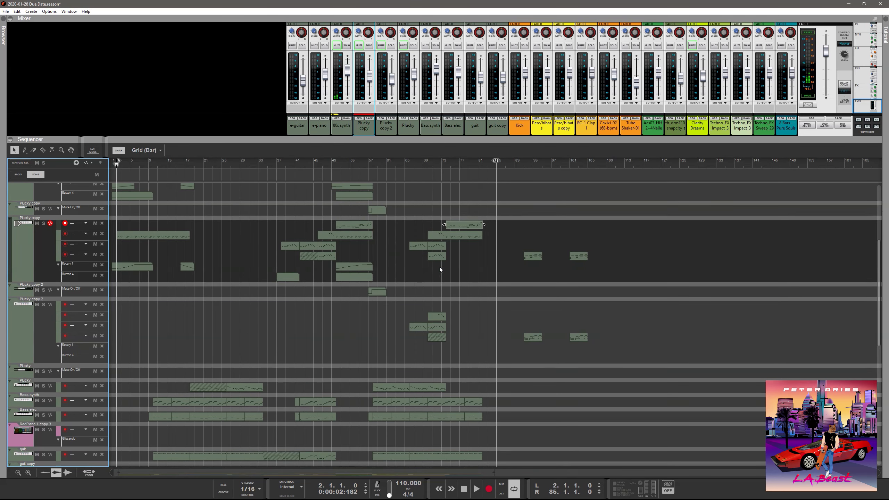
scroll(439, 267, "down", 10)
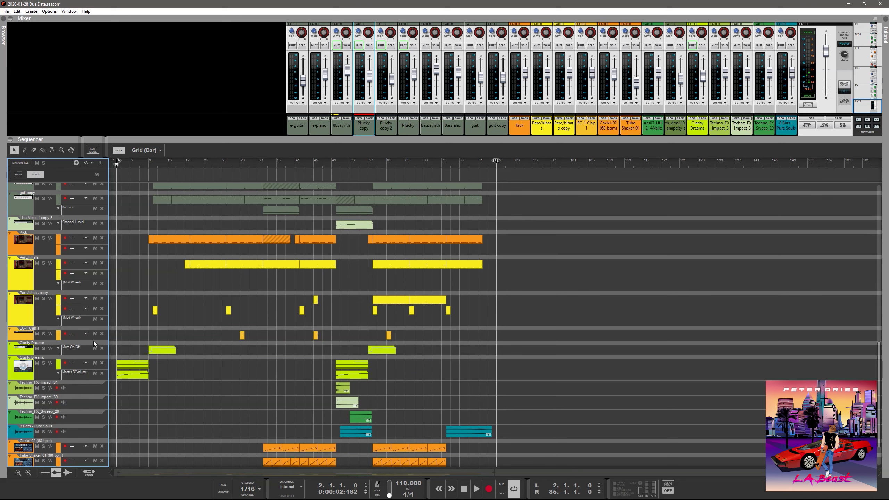
key("space")
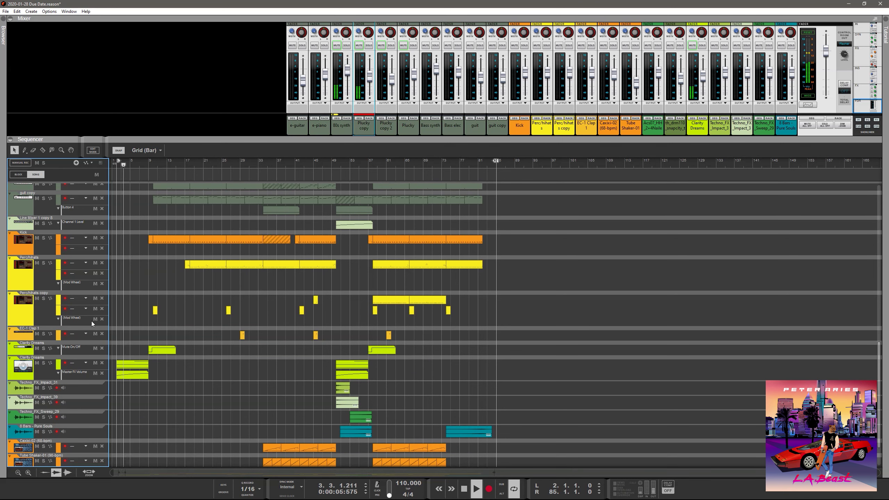
left_click(43, 363)
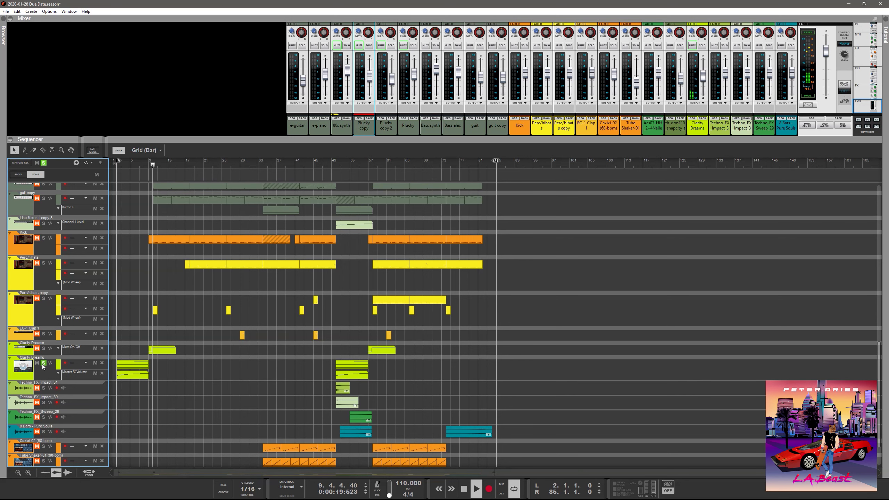
left_click(42, 364)
key("space")
key("shift+Return")
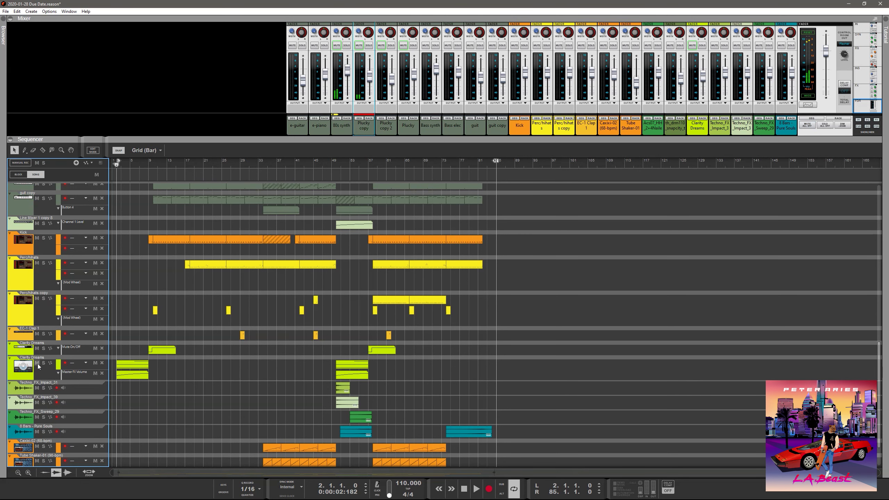
Step: Compare the intro from bar 2 with the Clarity Dreams track muted and unmuted
key("space")
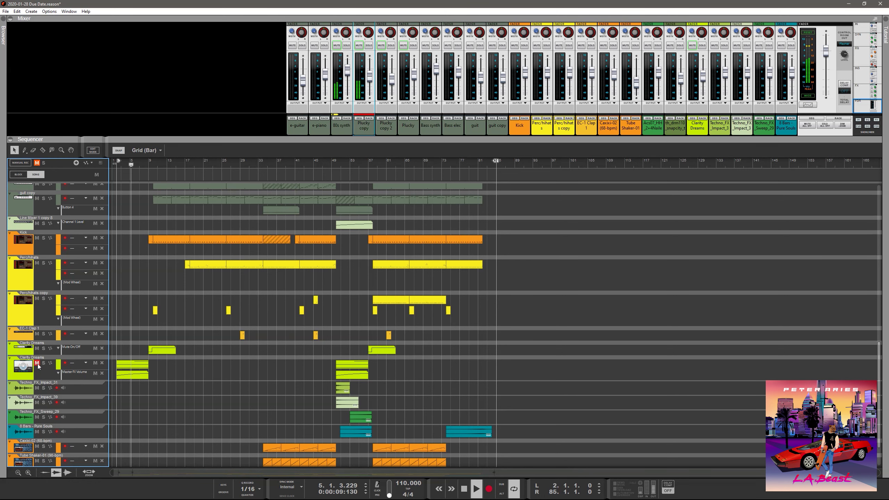
key("space")
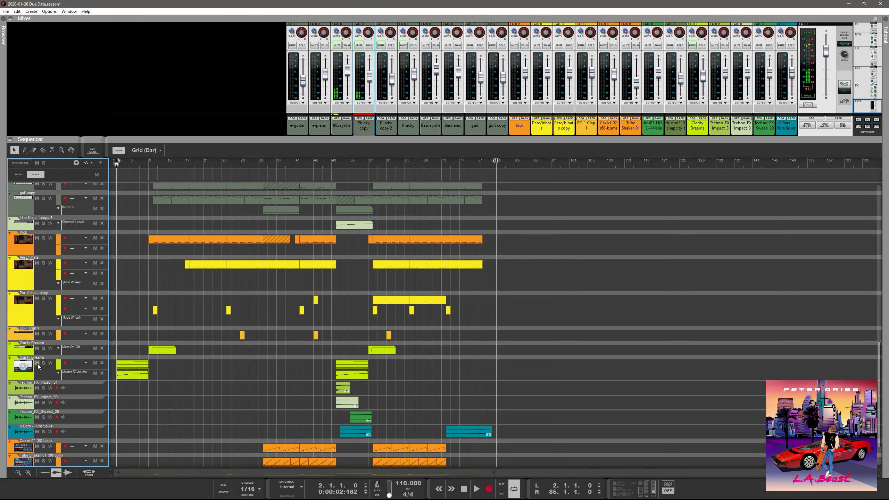
key("space")
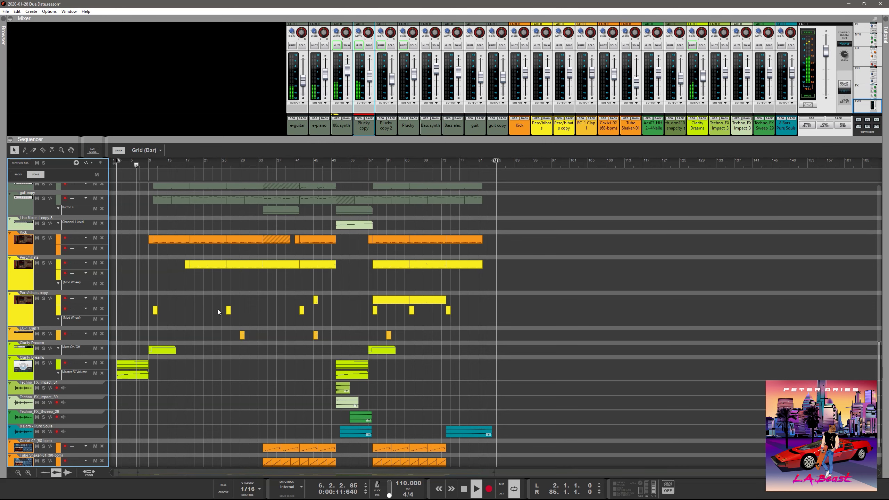
Step: Audition the Kick track on its own and restore the full mix
scroll(165, 344, "up", 3)
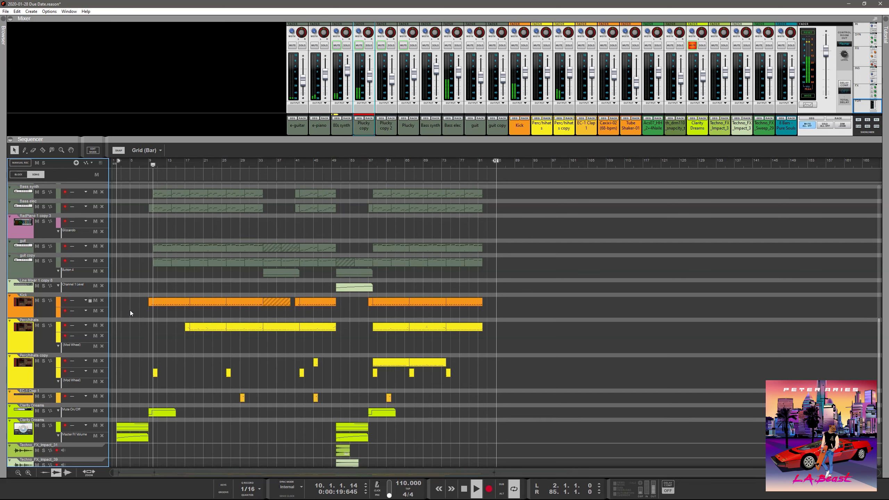
left_click(43, 301)
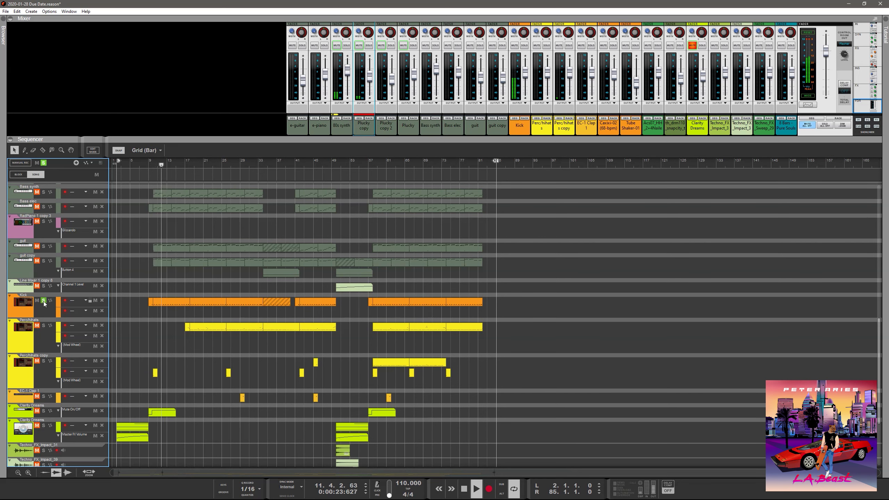
left_click(44, 301)
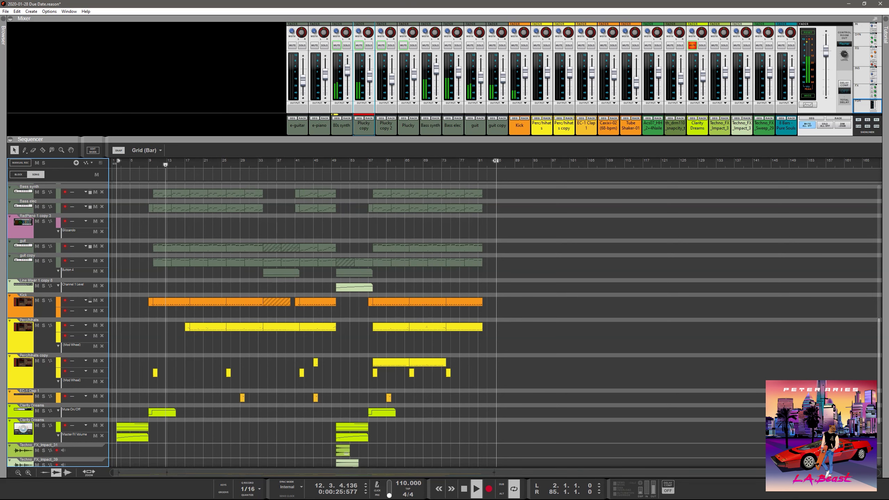
Step: Solo the Perc/hihats, Kick and Perc/hihats copy tracks to hear them together
left_click(43, 326)
left_click(44, 300)
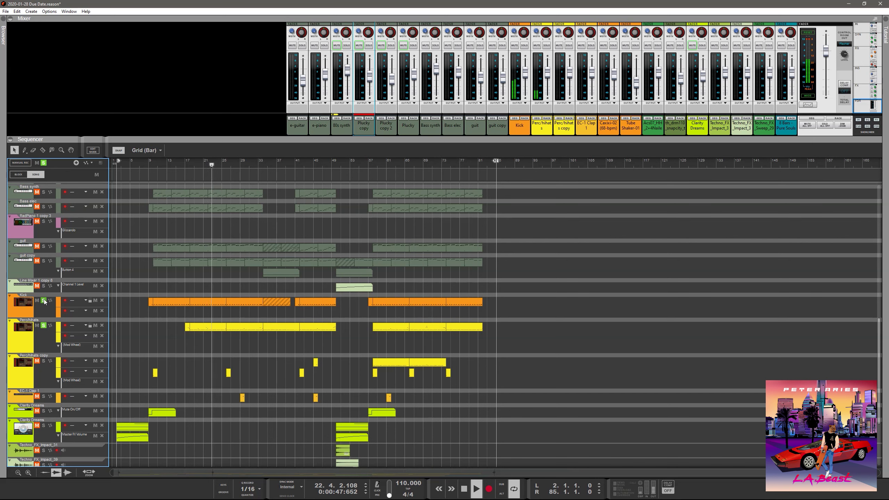
left_click(44, 362)
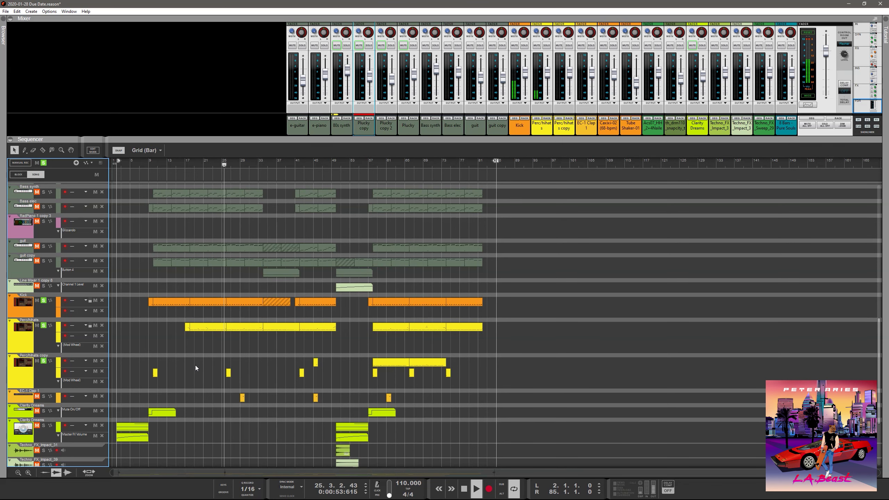
Step: Solo the EC-1 Clap 1 track alongside the other soloed drums and view the notes of its clip at bar 29
left_click(44, 396)
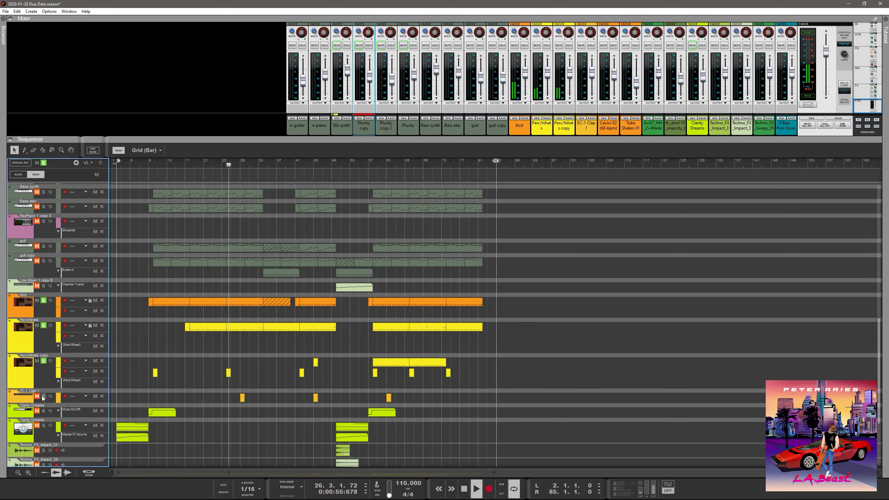
left_click(20, 399)
scroll(231, 383, "down", 4)
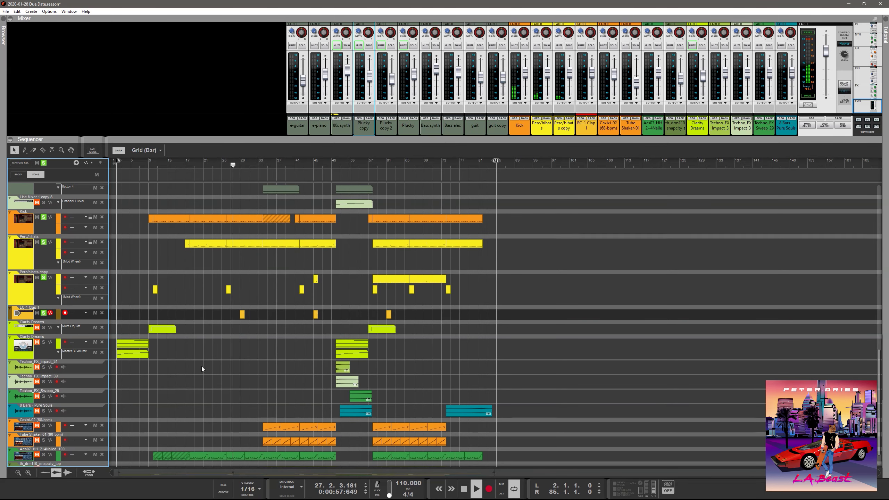
left_click(242, 314)
double_click(242, 315)
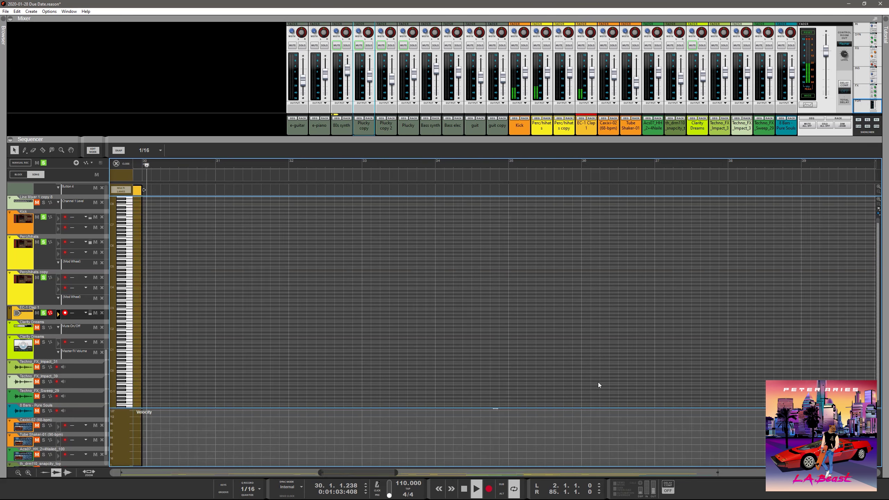
key("ctrl+e")
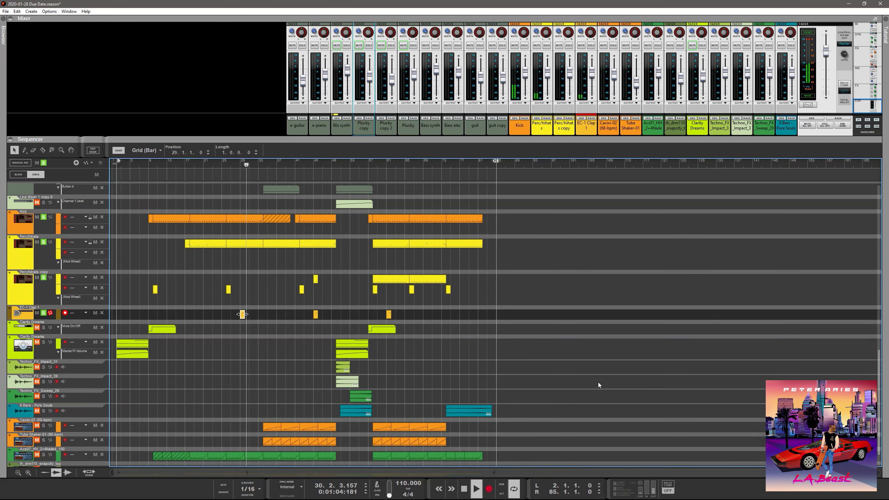
Step: Unsolo the EC-1 Clap 1, Perc/hihats copy, Perc/hihats and Kick tracks to restore the full mix
left_click(43, 313)
scroll(123, 303, "up", 3)
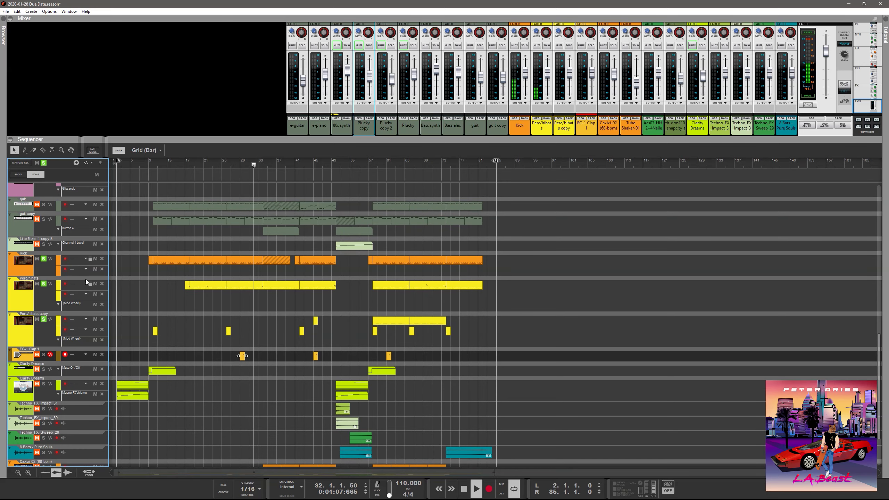
left_click(43, 319)
left_click(44, 283)
left_click(44, 258)
scroll(147, 387, "down", 3)
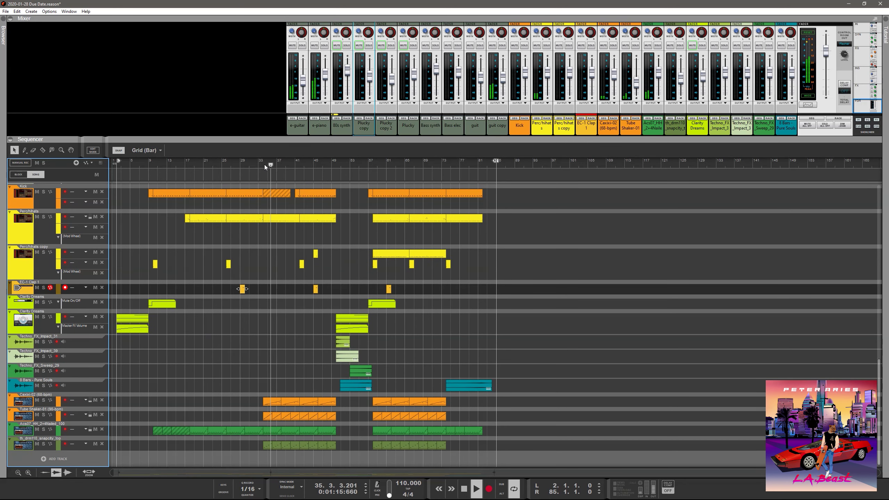
Step: Audition the Caxixi-02 and Tube Shaker-01 loops in solo from bar 34, and unsolo both tracks
left_click(264, 165)
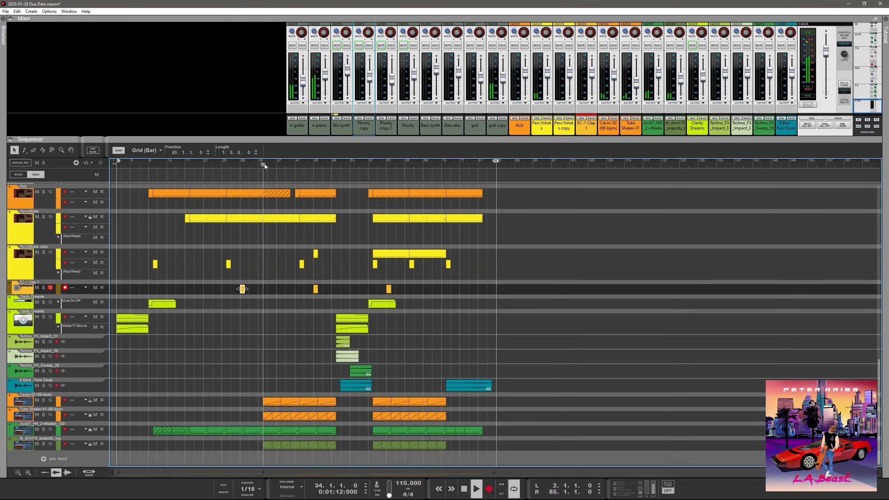
left_click(43, 400)
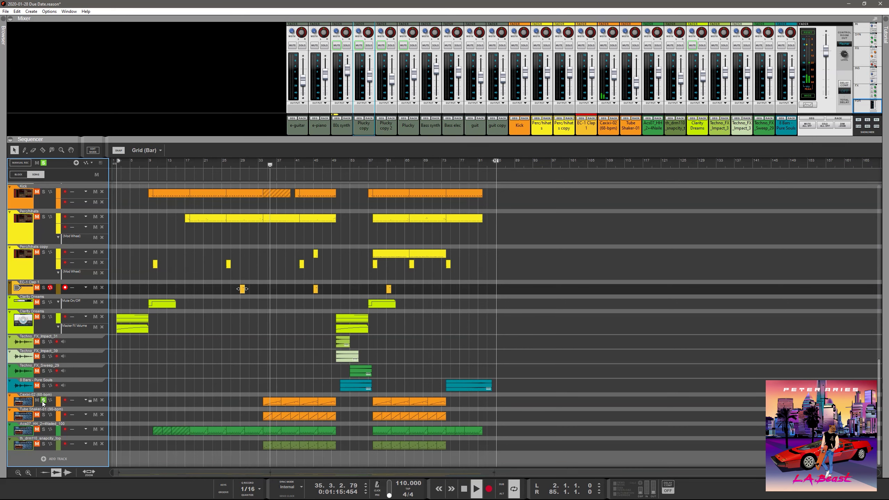
left_click(44, 414)
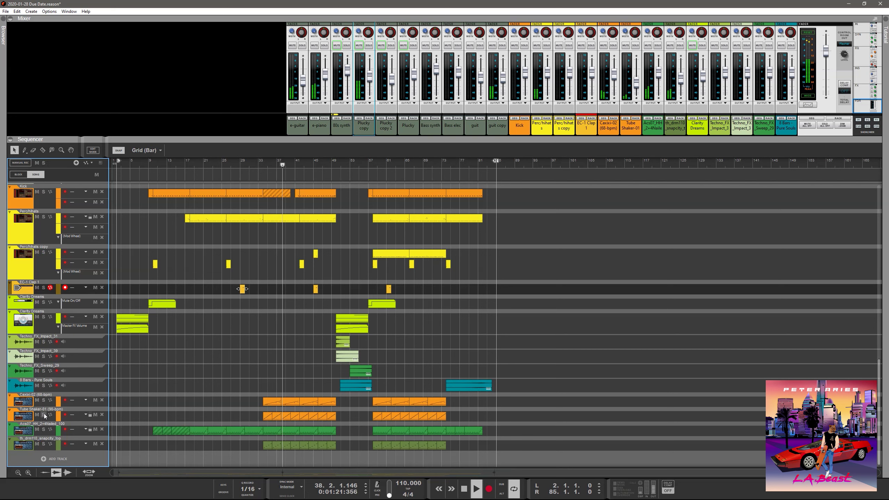
left_click(45, 401)
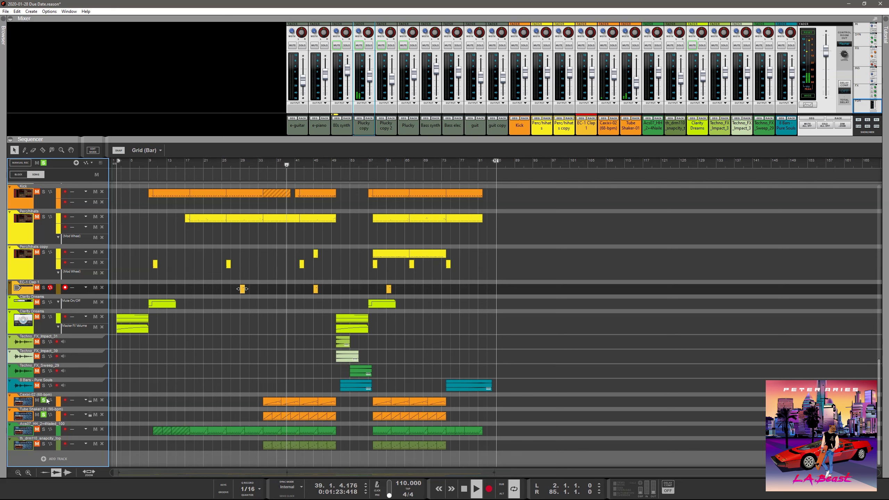
left_click(44, 400)
left_click(43, 415)
Step: Audition the Acs07_HH loop on its own, and solo the th_drm110_snapcity loop in its place
left_click(43, 434)
left_click(43, 430)
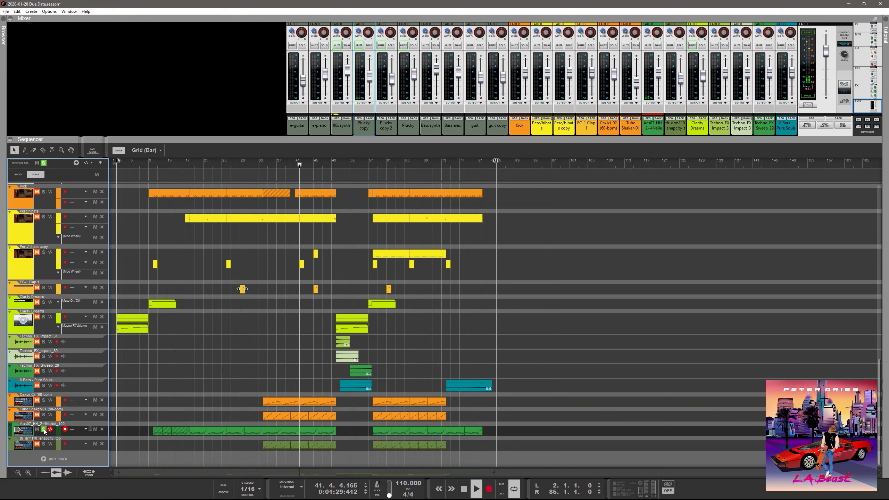
left_click(44, 429)
left_click(43, 444)
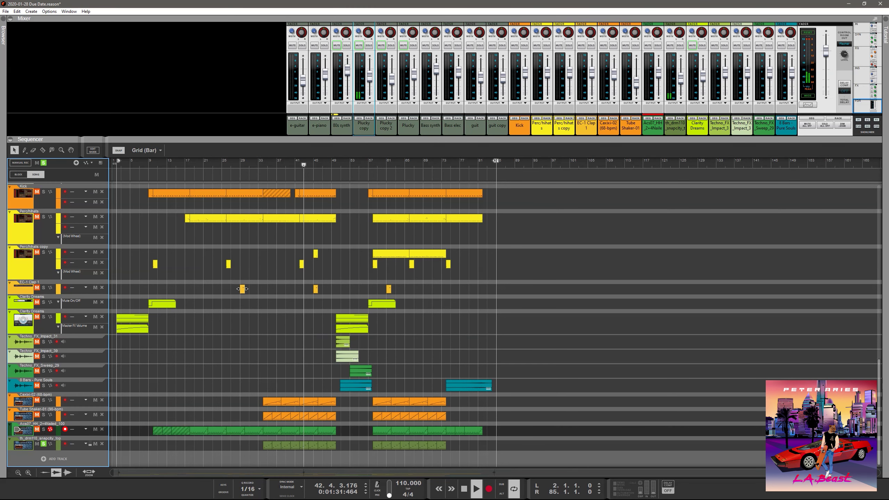
Step: Play from bar 33 with all four percussion loops soloed together, and add the Perc/hihats track
left_click(260, 165)
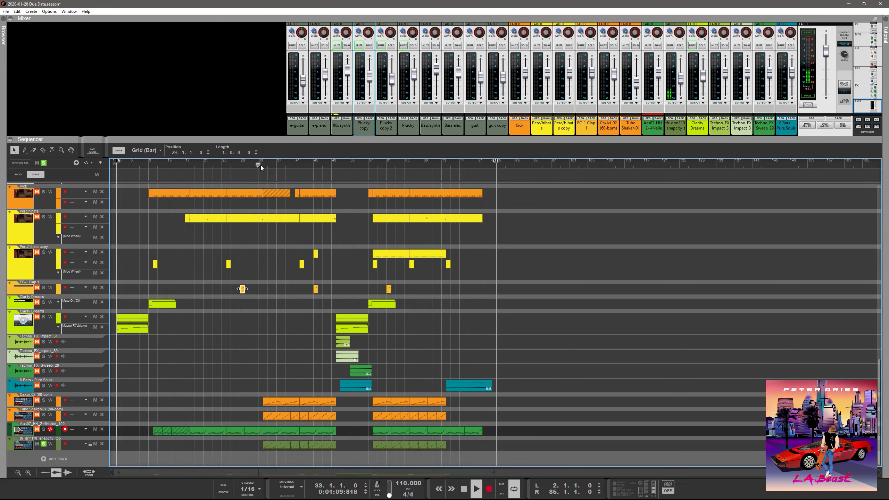
left_click(43, 429)
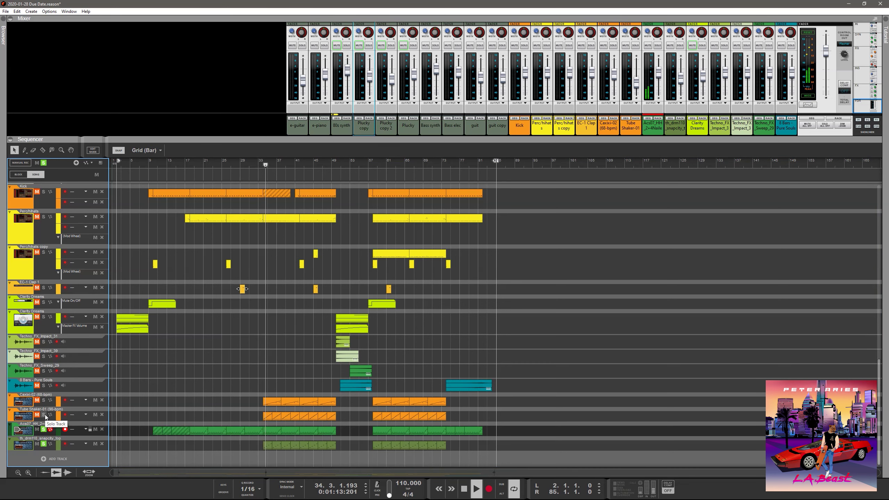
left_click(44, 415)
left_click(43, 400)
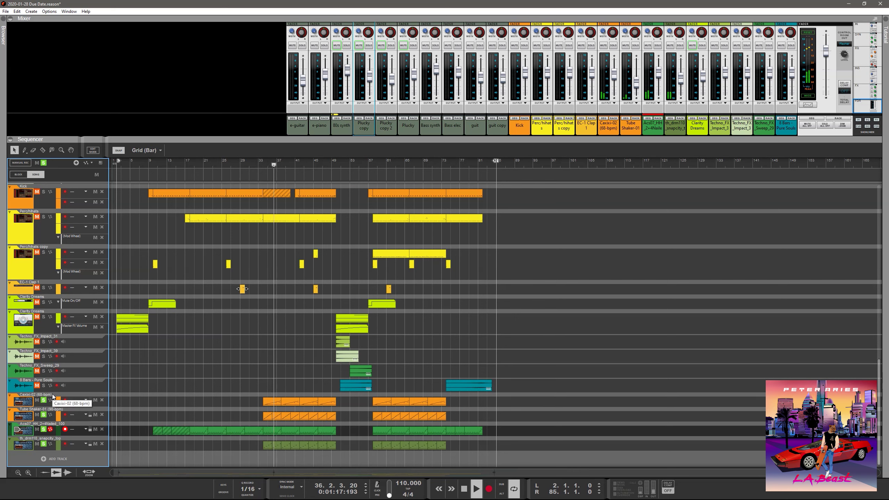
left_click(44, 217)
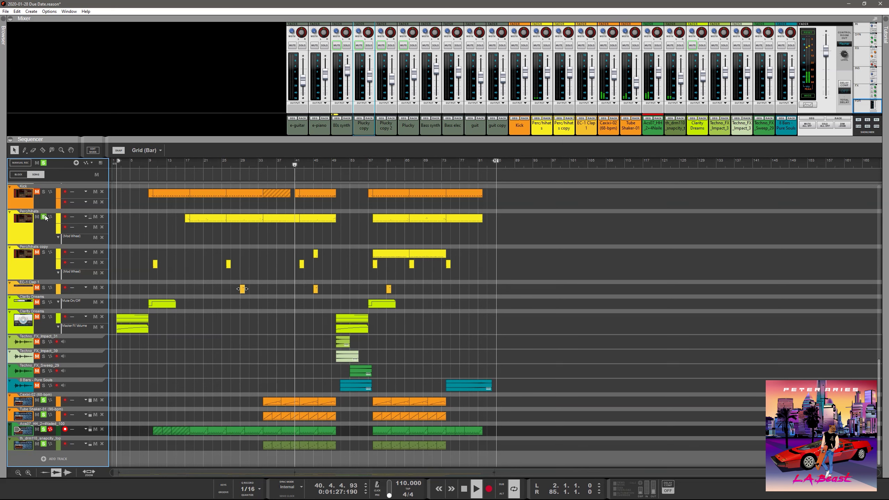
Step: Pause playback, clear the solos on the percussion tracks and resume playing the full mix
key("space")
left_click(43, 414)
left_click(43, 429)
left_click(43, 443)
key("space")
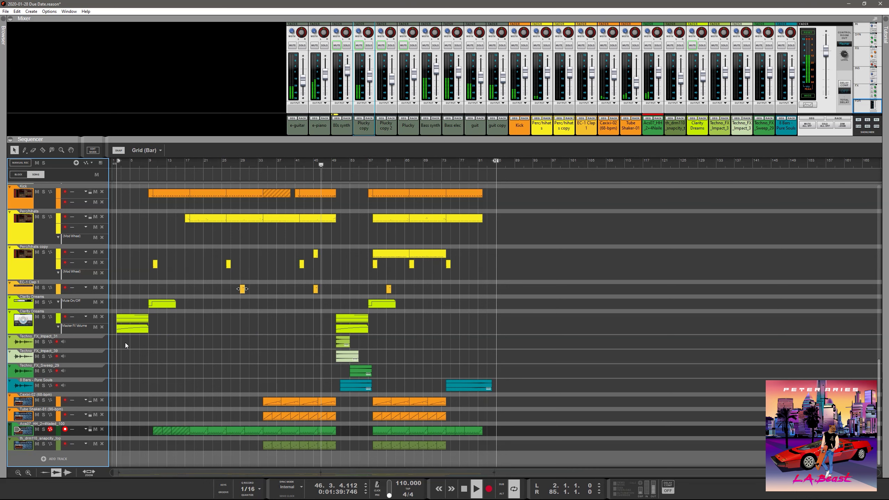
Step: Audition the two Techno_FX_Impact tracks, Techno_FX_Sweep and 8 Bars - Pure Souls together in solo, and unsolo all four
left_click(44, 342)
left_click(43, 356)
left_click(44, 371)
left_click(43, 386)
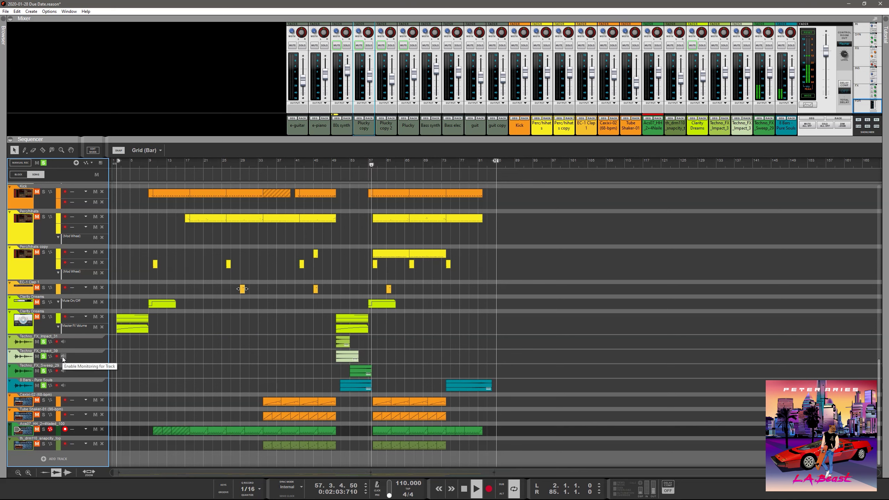
left_click(43, 385)
left_click(43, 371)
left_click(44, 357)
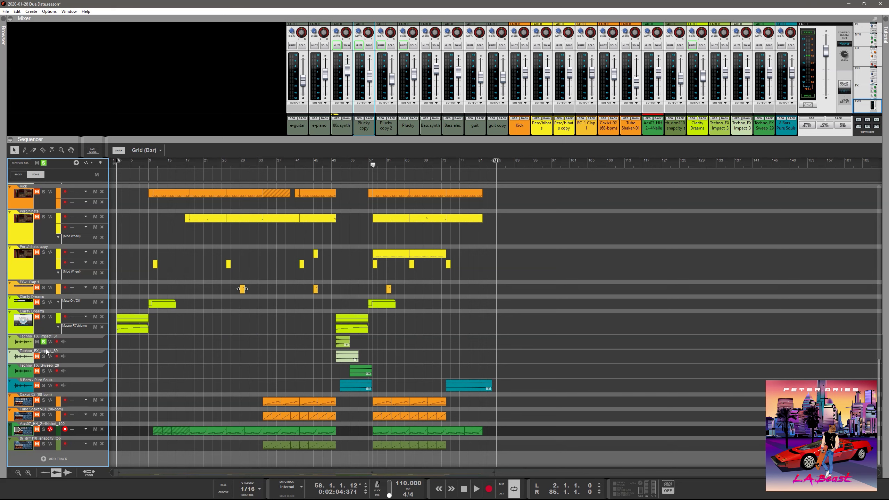
left_click(43, 342)
Step: Audition the 8 Bars - Pure Souls track alone over its last clip near the song's end, and stop playback
left_click(448, 164)
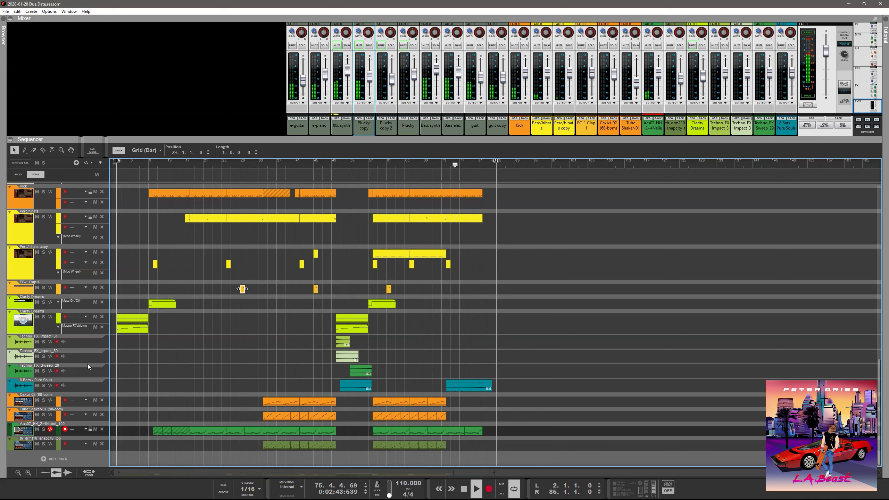
left_click(43, 386)
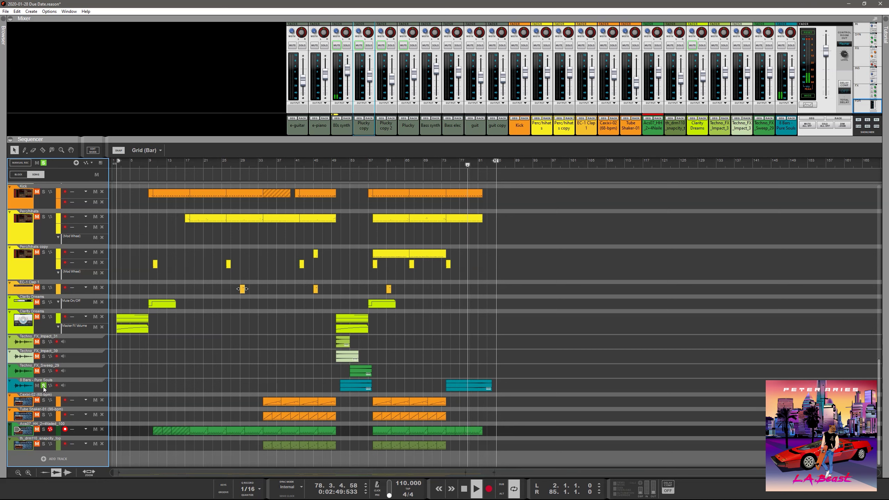
left_click(44, 385)
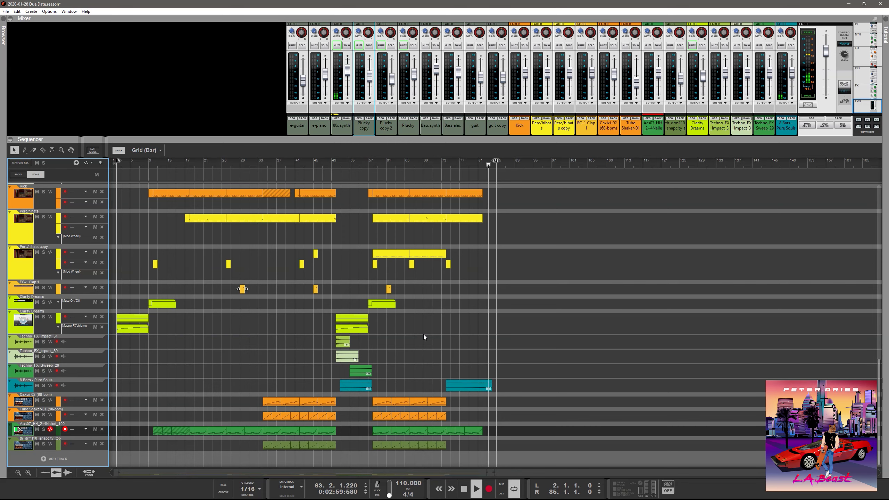
key("space")
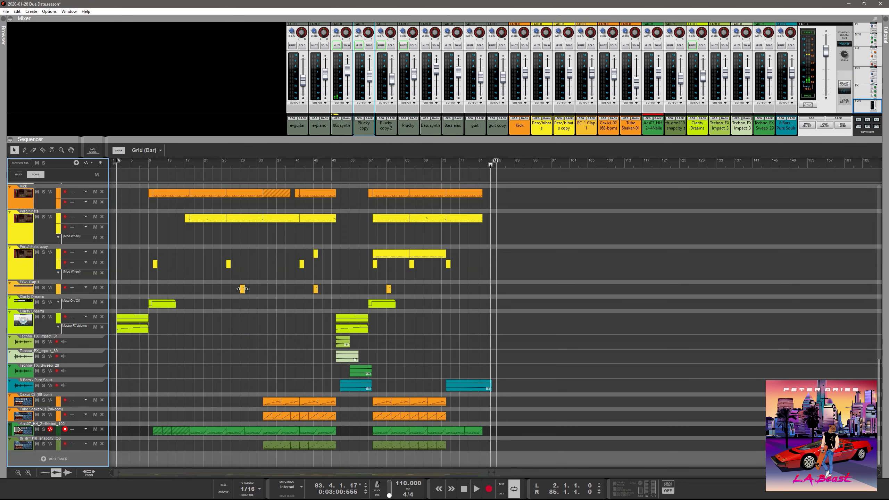
Step: Bring up the rack with the Pro-MB and loudness analyser windows and show the Master Section
key("alt+Tab")
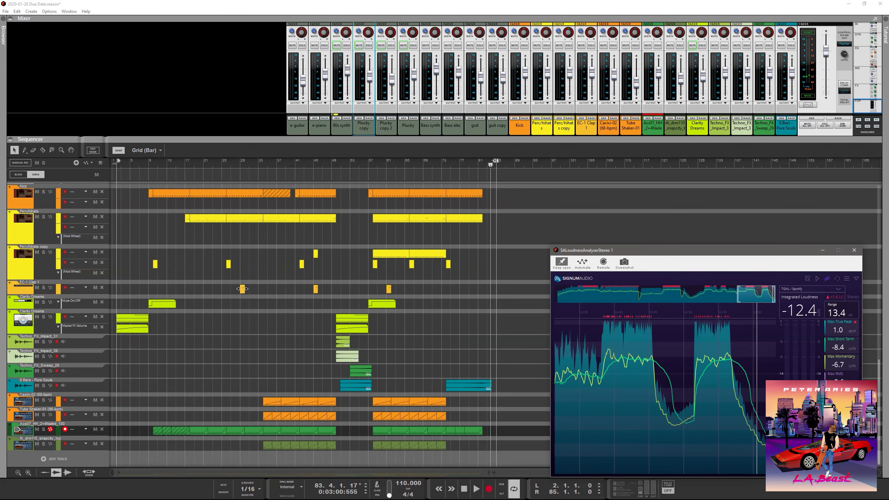
key("alt+Tab")
key("F6")
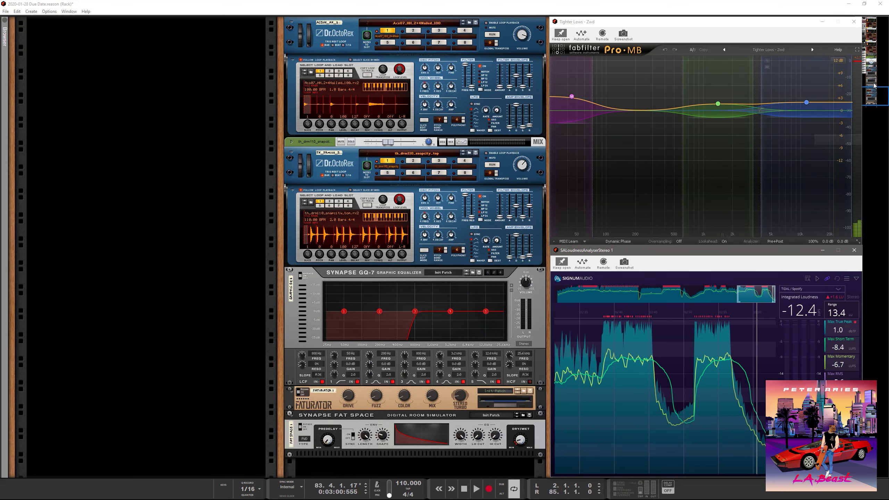
left_click(880, 35)
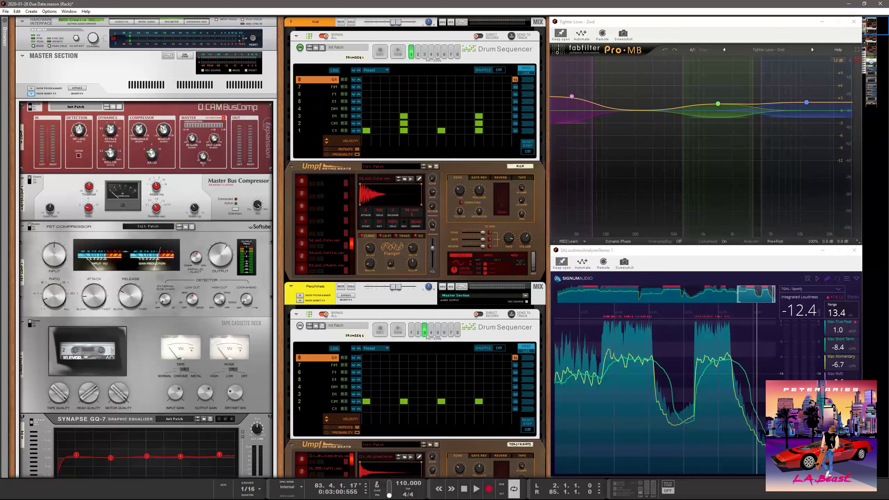
Step: Play the song from bar 2 and look through the master effects chain down to the loudness analyser
key("KP_0")
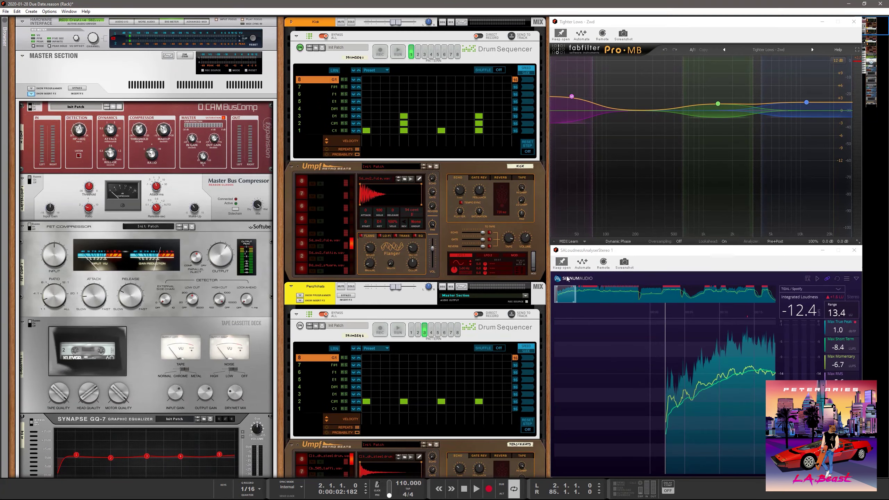
key("space")
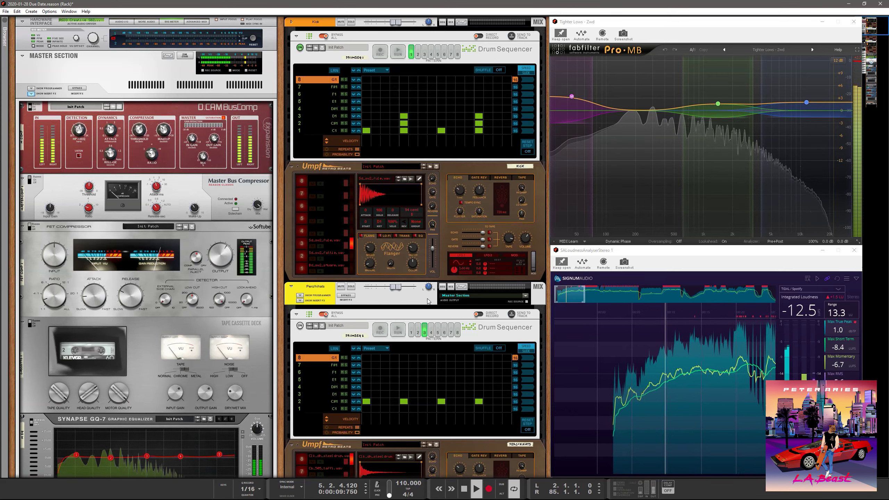
scroll(428, 301, "down", 3)
scroll(356, 292, "down", 5)
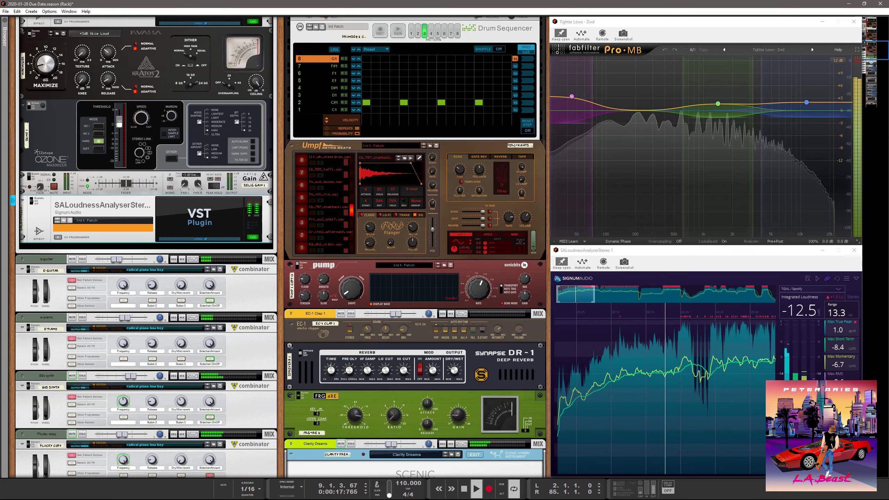
Step: Return to the sequencer and solo the 80s synth track
key("alt+Tab")
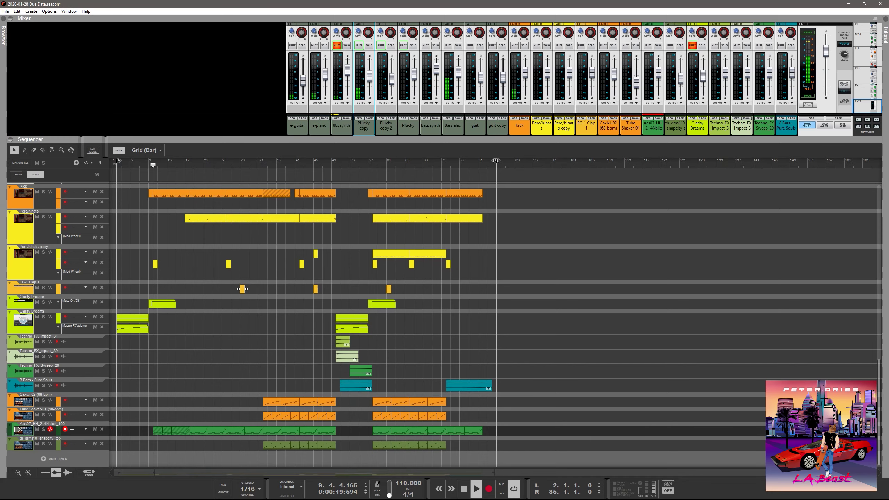
scroll(113, 255, "up", 3)
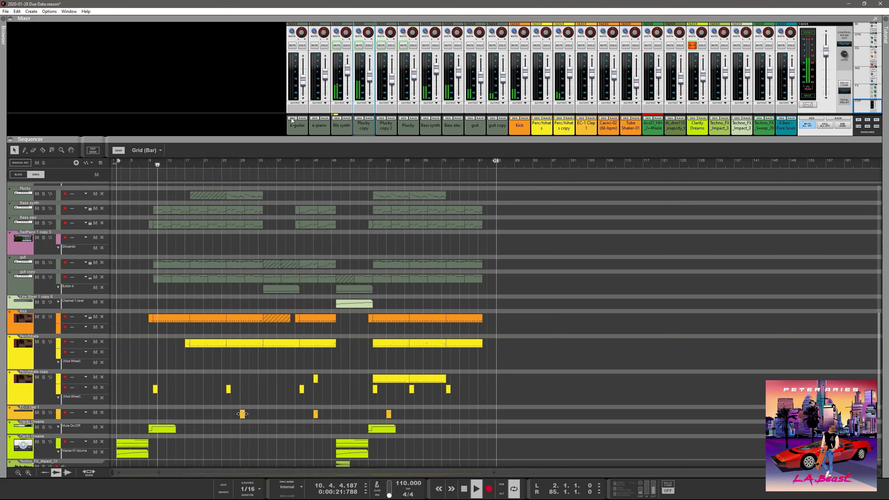
scroll(182, 251, "up", 3)
scroll(64, 279, "up", 7)
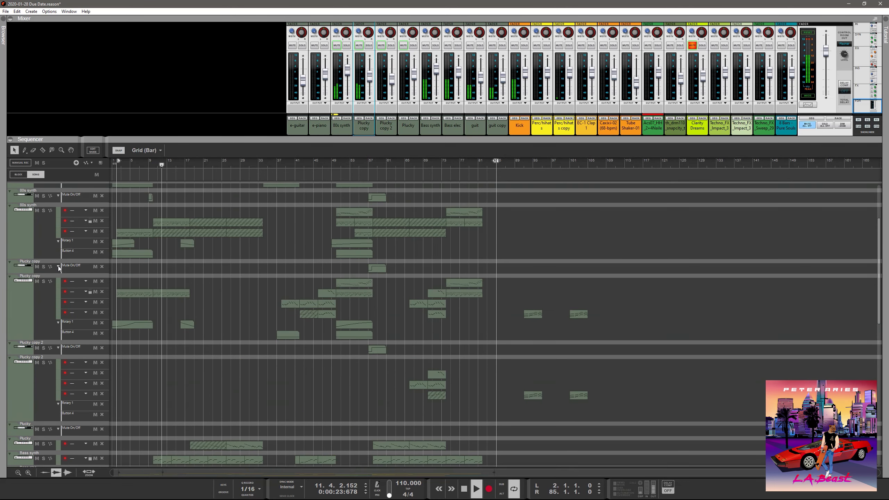
left_click(43, 298)
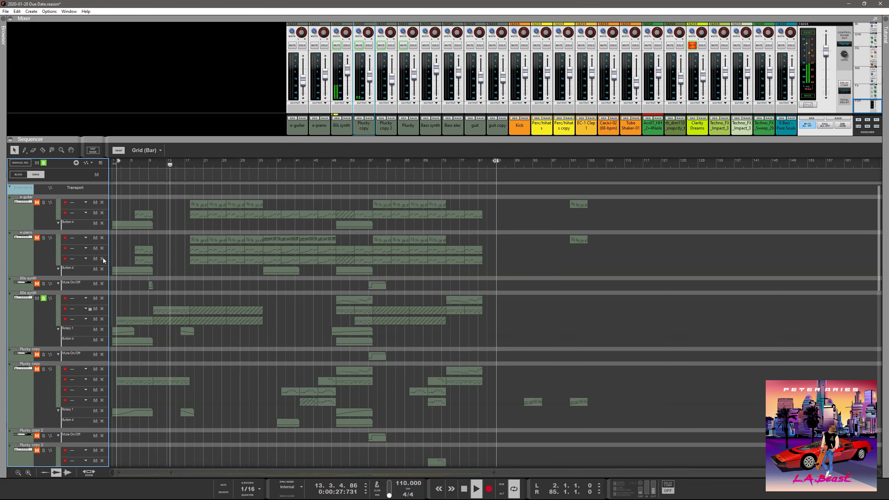
Step: Expand the 80s synth's Combinator in the rack and examine its equalizer, reverb, echo, compressor and synth devices
key("F6")
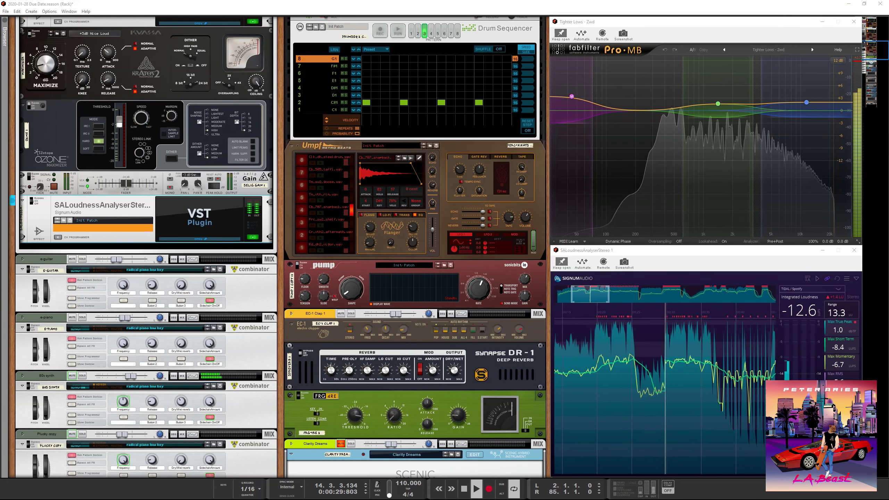
left_click(72, 422)
scroll(72, 413, "down", 10)
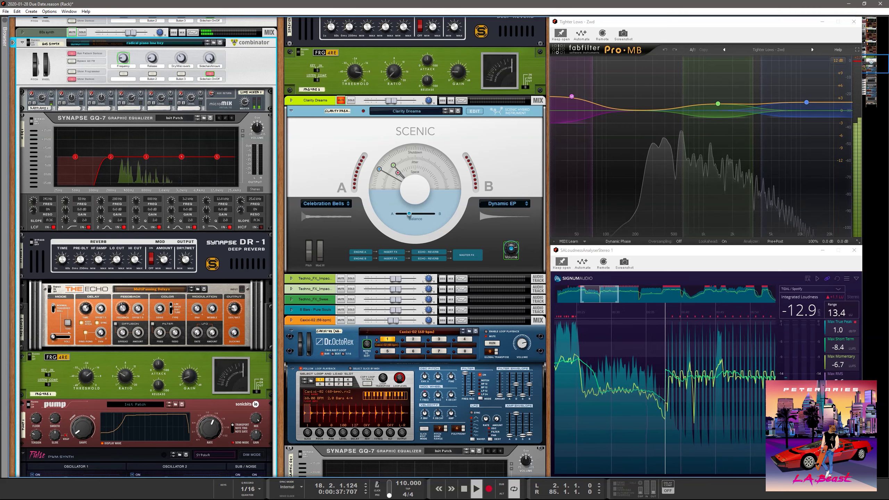
Step: Restart the song from bar 2, expand the Plucky copy Combinator and examine its effects, Dual Arpeggio, Expanse synth and Scream 4 devices
key("space")
key("KP_1")
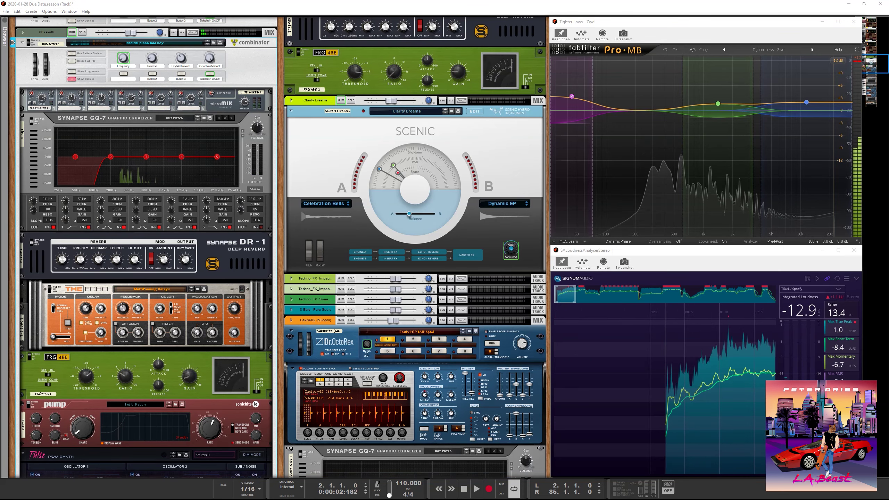
key("space")
scroll(279, 247, "down", 10)
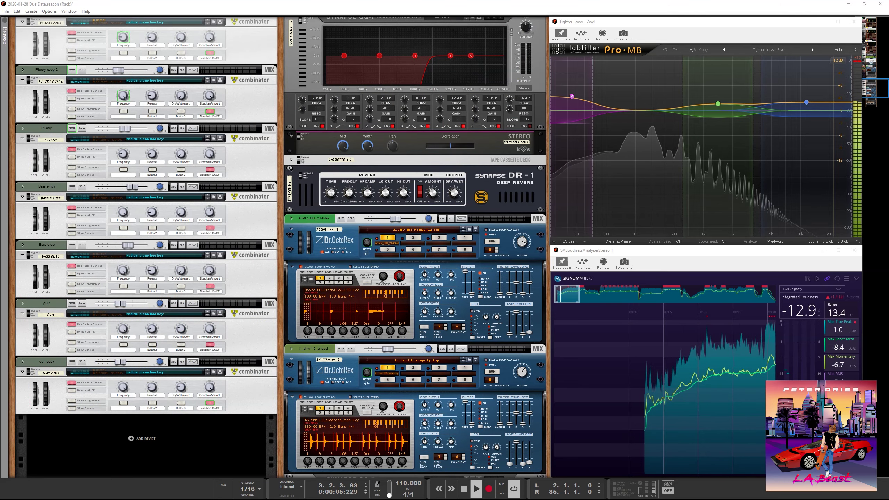
left_click(72, 58)
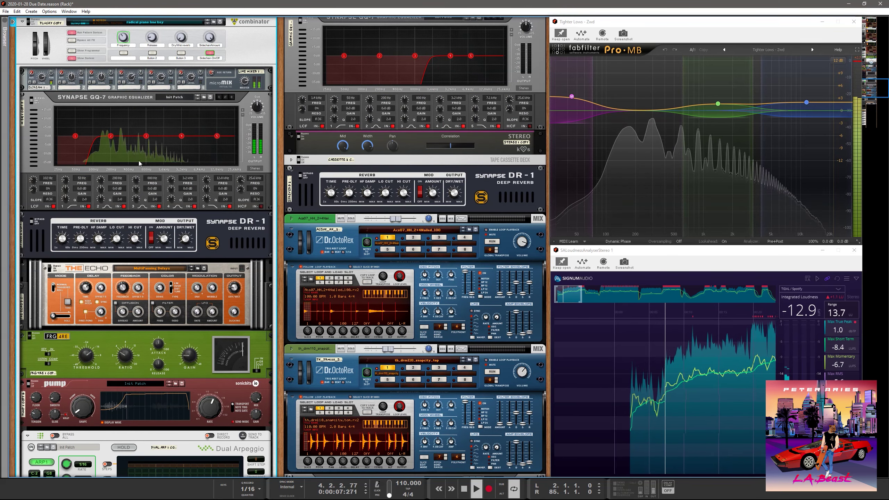
scroll(158, 184, "down", 10)
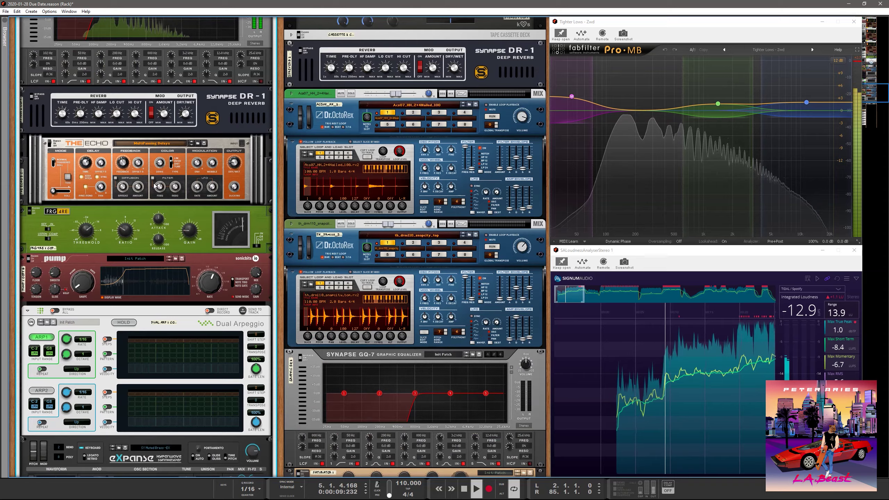
scroll(152, 184, "down", 1)
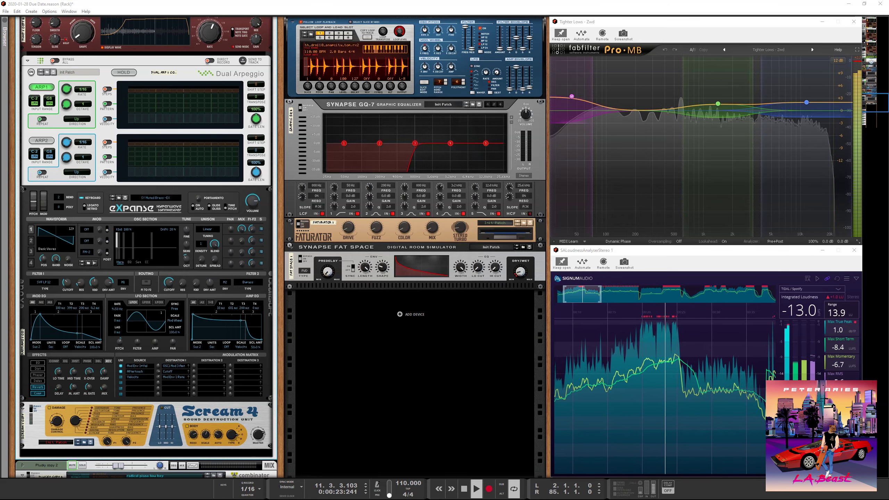
Step: Expand the Bass synth Combinator and examine its equalizer, effects and ES-01 synth, toggling the distortion unit's bypass
key("Page_Down")
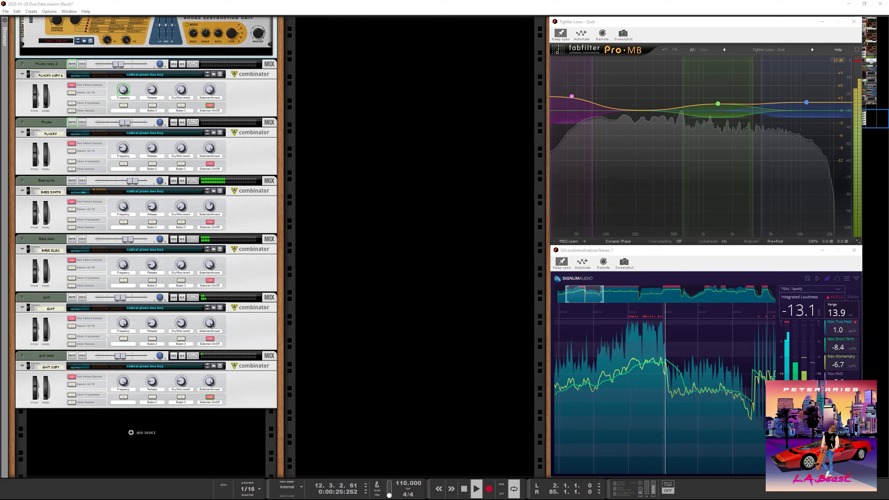
left_click(72, 227)
scroll(70, 227, "down", 2)
scroll(70, 227, "down", 8)
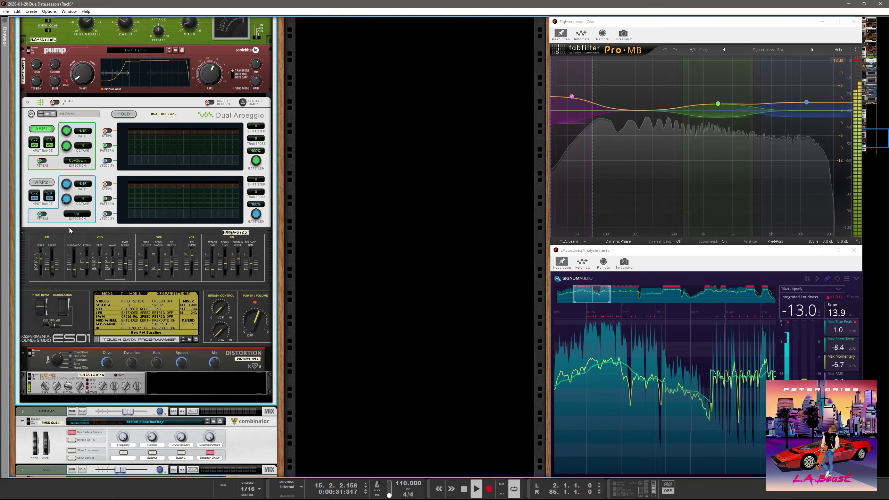
left_click(32, 353)
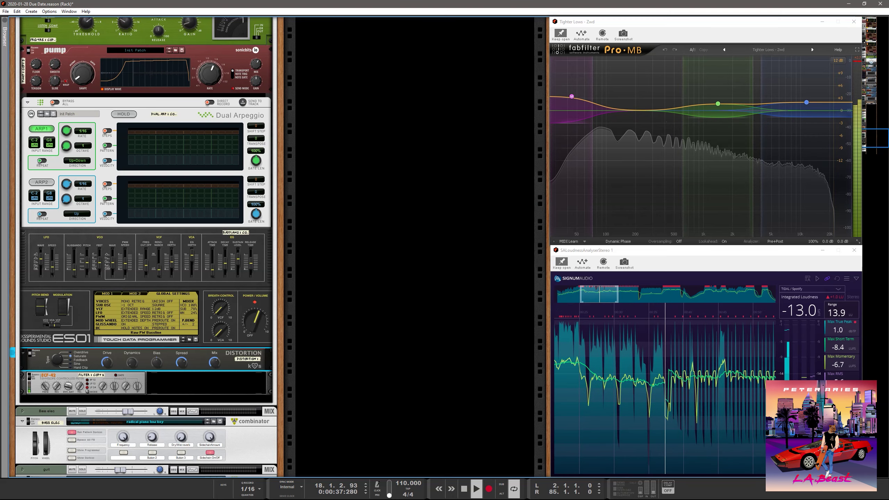
scroll(146, 247, "up", 6)
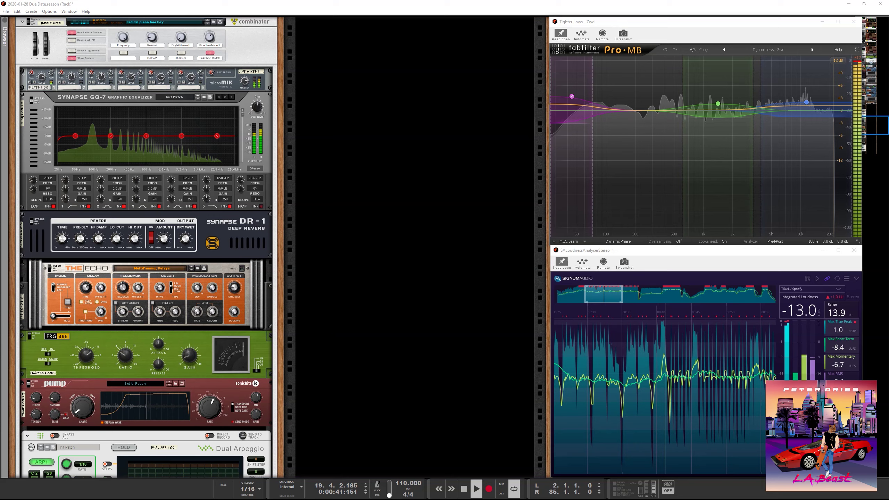
scroll(88, 286, "down", 8)
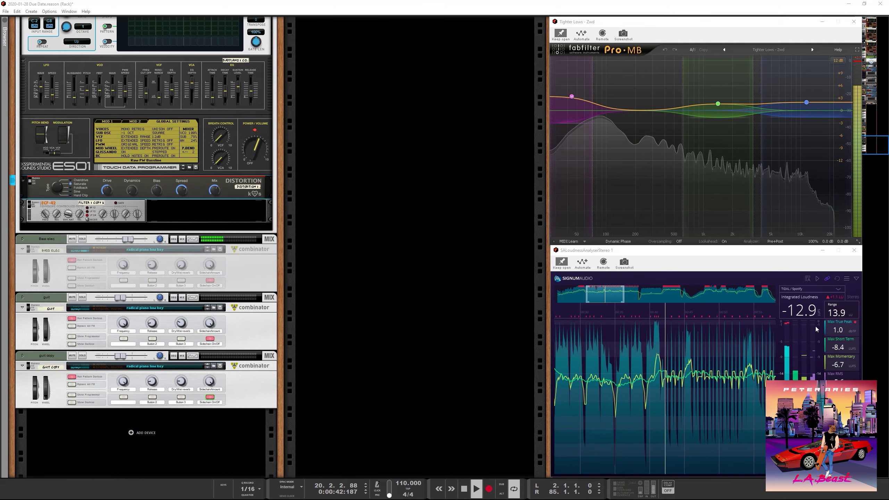
Step: Expand the Bass elec Combinator and examine its Electric Bass instrument, filter, equalizer, reverb, echo and compressor
left_click(72, 286)
scroll(103, 250, "down", 6)
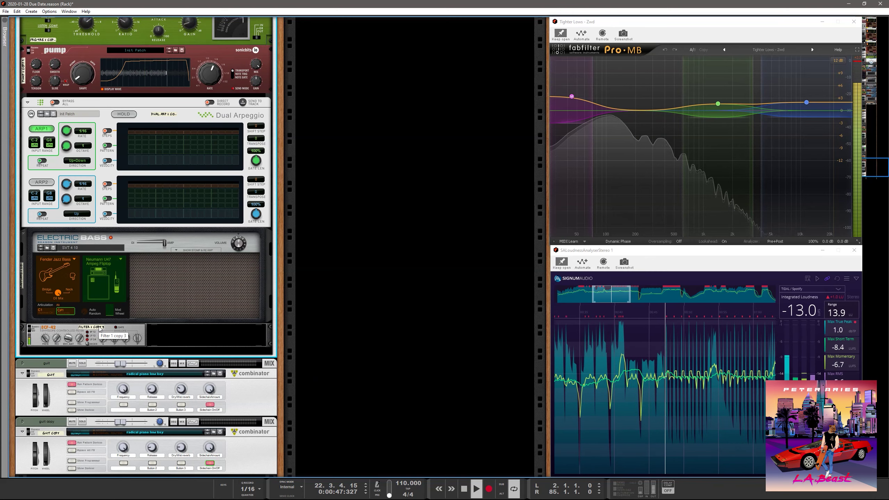
scroll(99, 327, "up", 7)
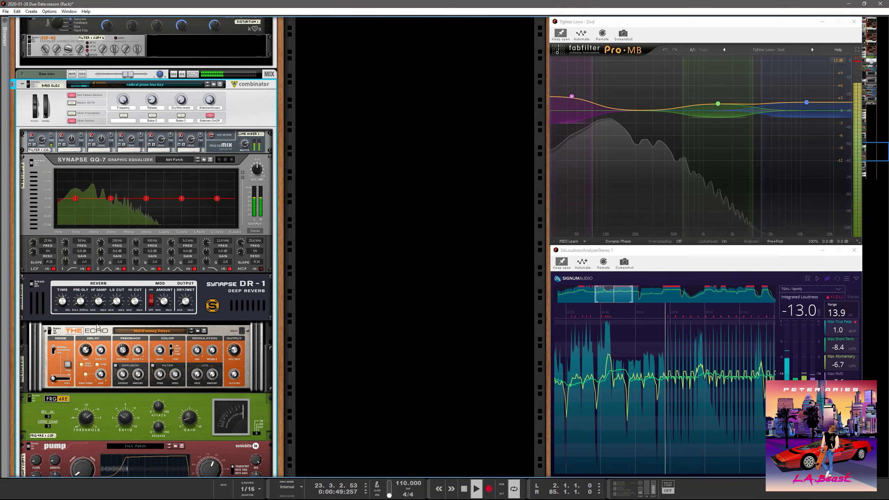
scroll(97, 329, "down", 2)
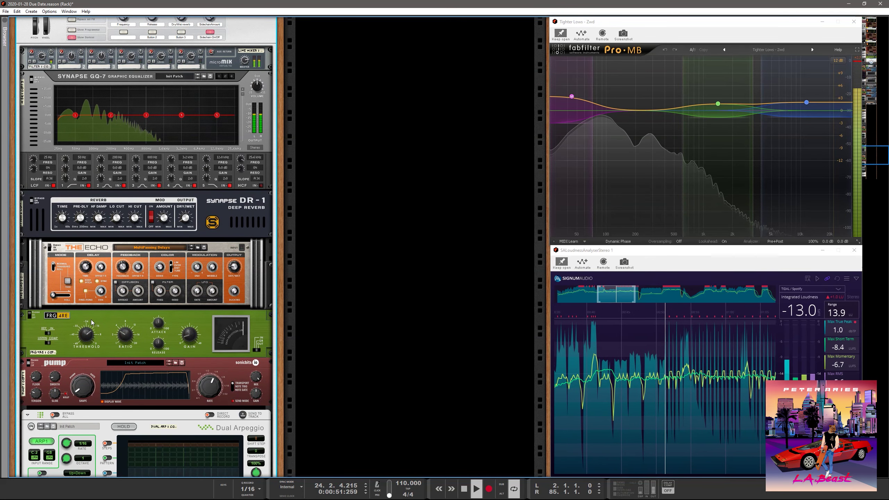
scroll(91, 320, "down", 1)
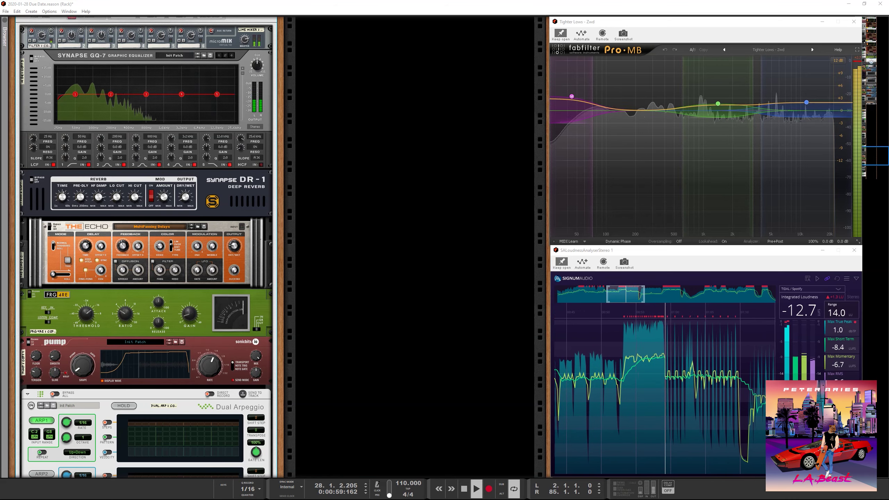
scroll(130, 78, "up", 3)
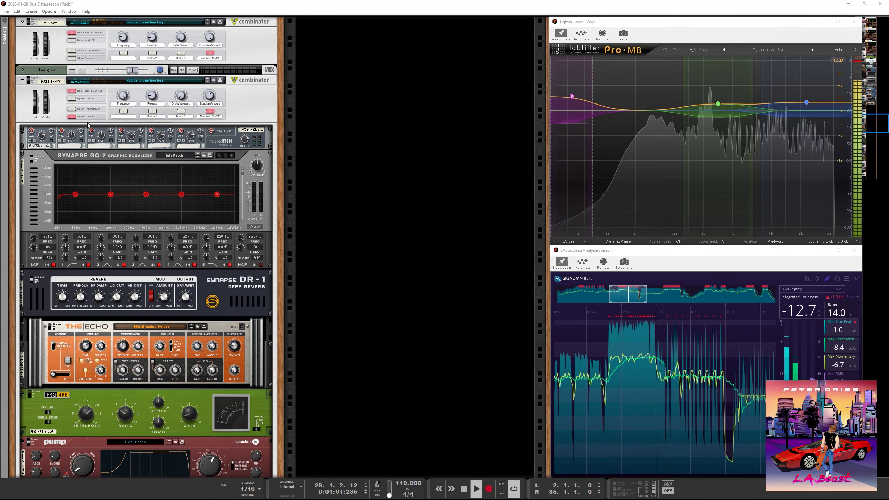
Step: Expand the Plucky Combinator and examine its devices down to the Revival organ, toggling the bypass of its Scream 4 distortion
left_click(72, 118)
scroll(94, 193, "down", 6)
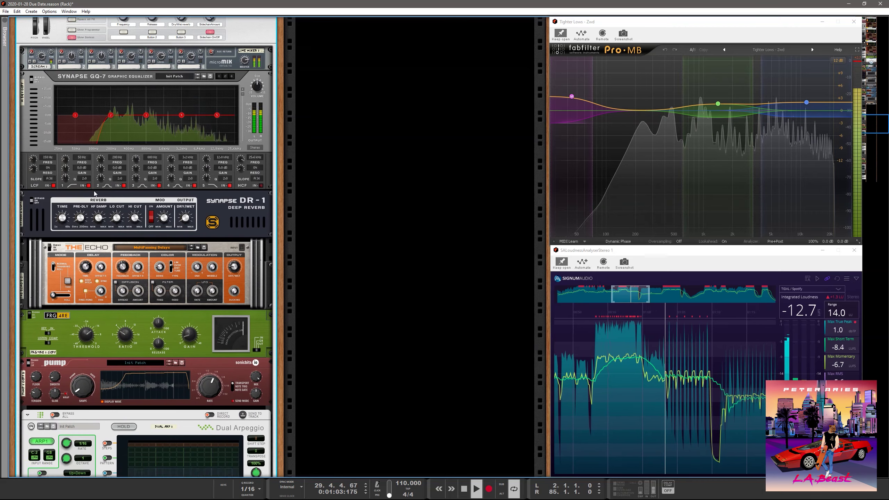
scroll(93, 192, "down", 7)
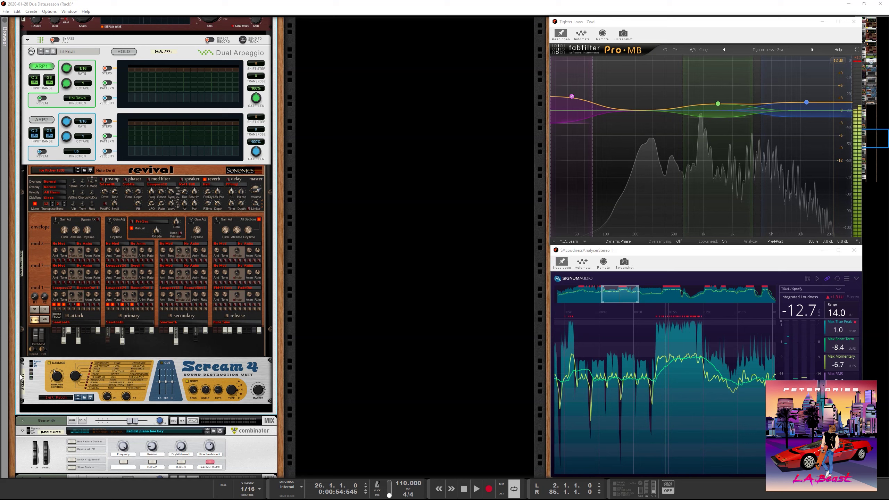
key("space")
left_click(31, 362)
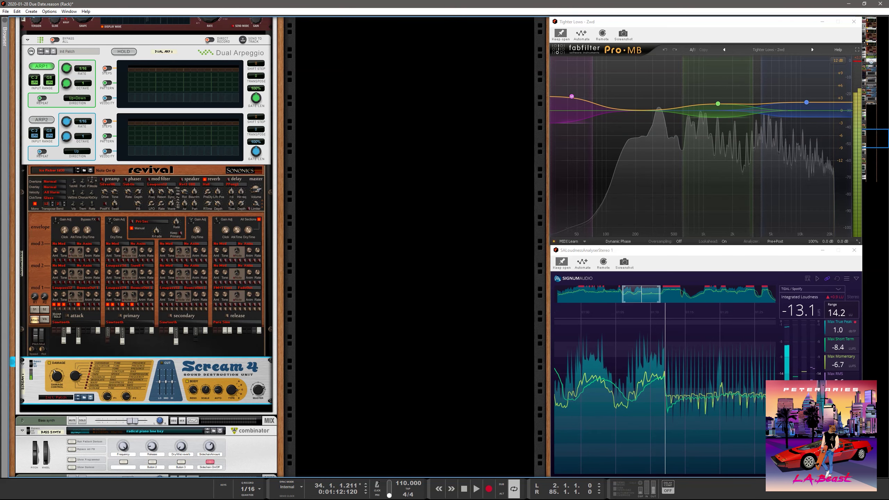
Step: Play the song from bar 18, expand the E-piano Combinator and examine its Radical Keys, Audiomatic and effect devices
key("alt+Tab")
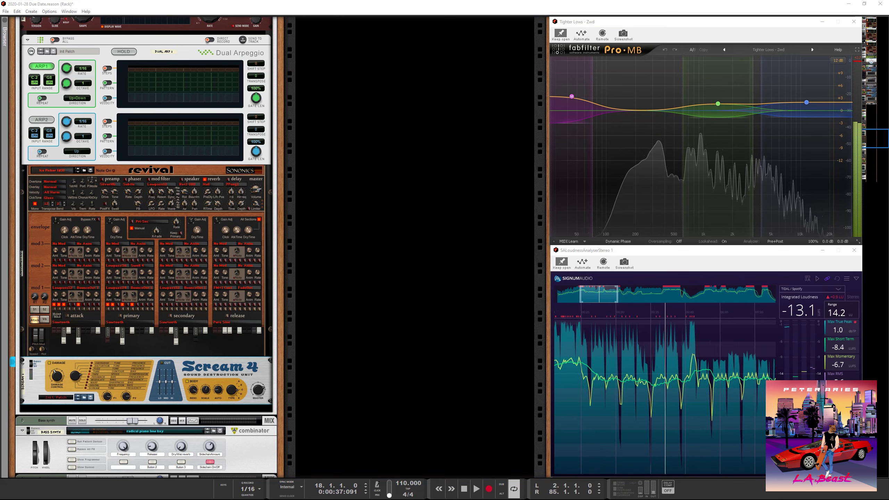
key("space")
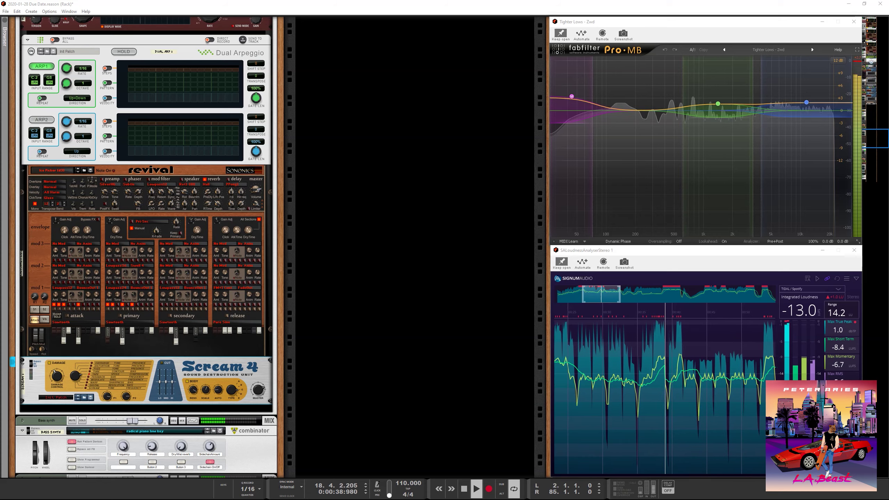
left_click(872, 62)
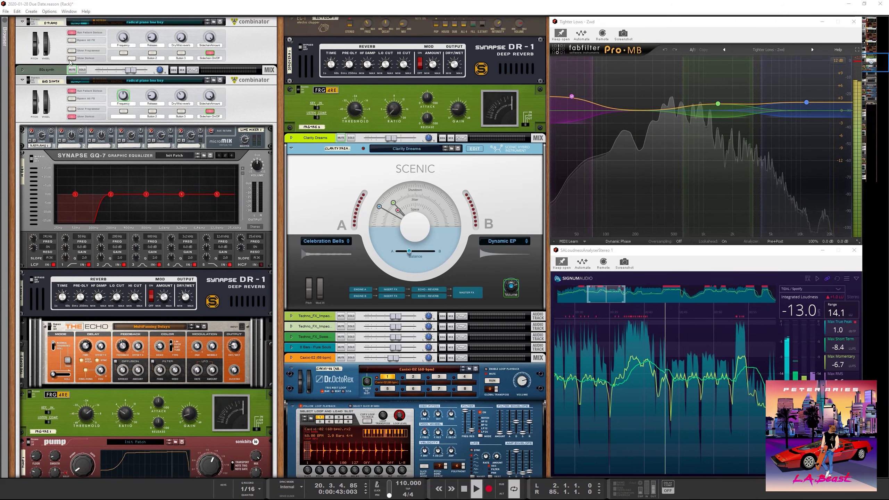
left_click(72, 58)
scroll(148, 232, "down", 1)
scroll(148, 232, "down", 1)
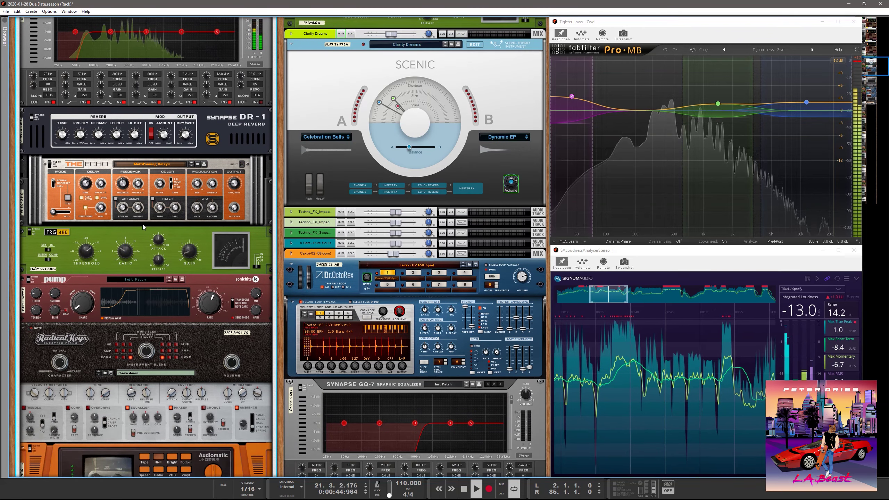
scroll(142, 224, "down", 2)
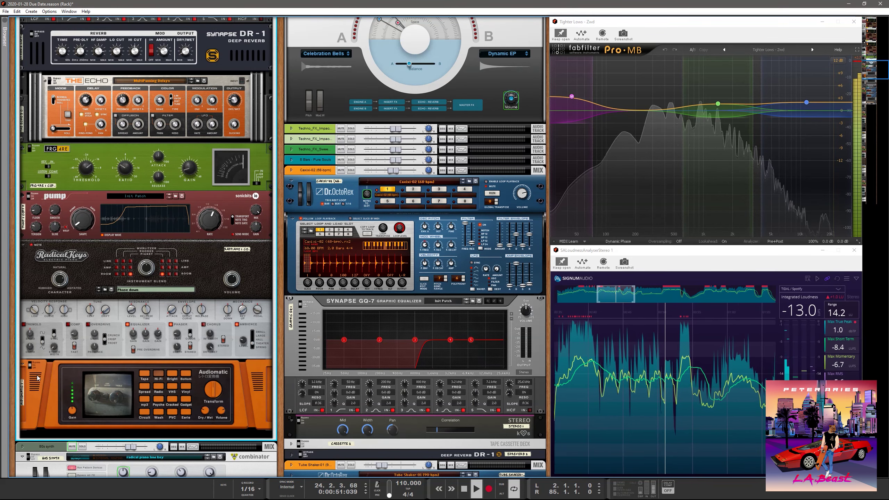
scroll(38, 379, "up", 4)
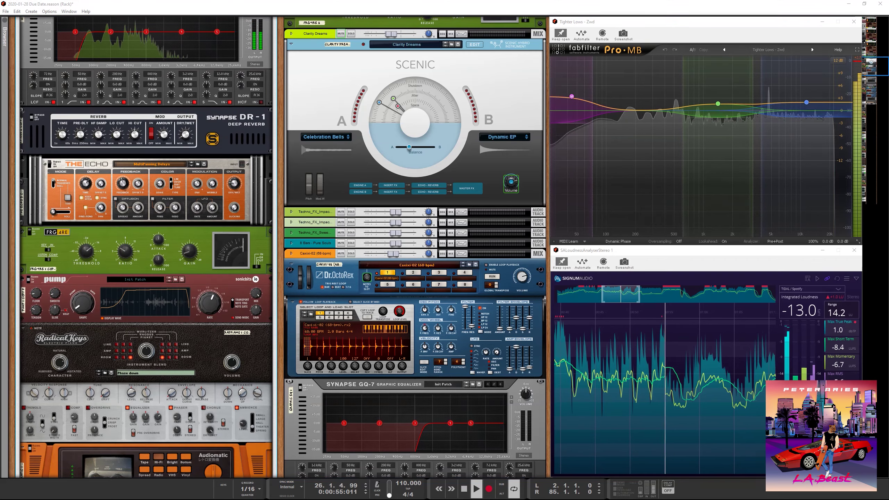
Step: Collapse the E-piano Combinator, expand the E-guitar Combinator and examine its effects, One synth, Quartet and Audiomatic devices
scroll(38, 379, "up", 8)
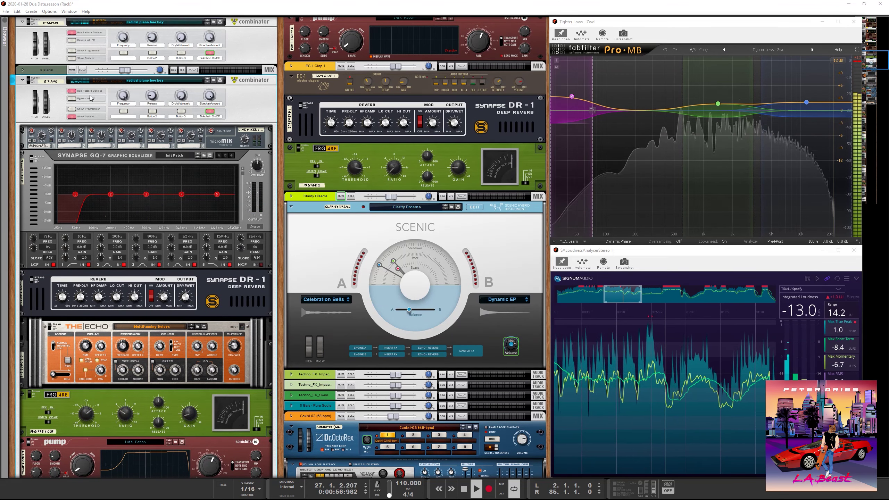
left_click(72, 116)
left_click(76, 57)
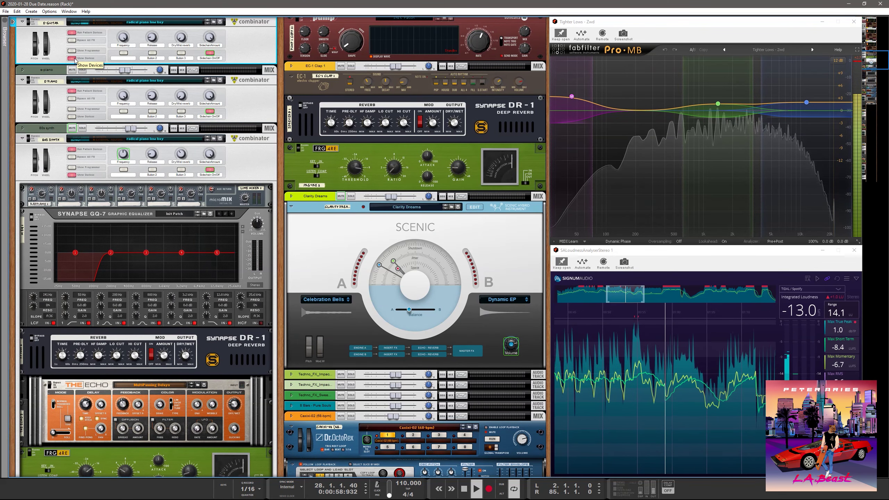
left_click(73, 58)
scroll(86, 169, "down", 5)
scroll(86, 170, "down", 3)
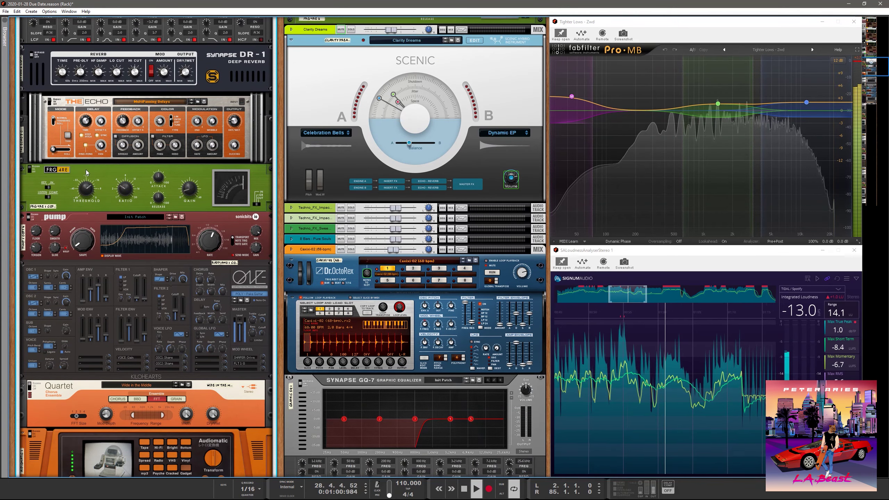
scroll(86, 169, "down", 3)
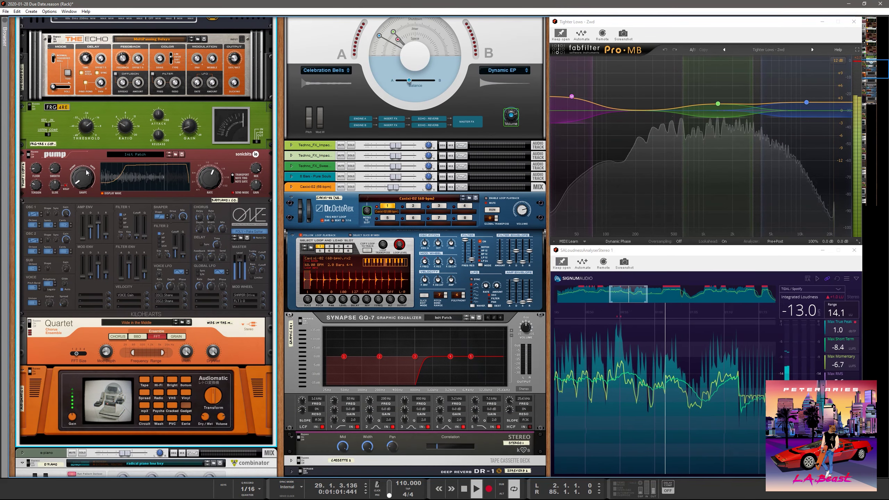
Step: Bypass and re-enable the Audiomatic for comparison, and collapse the E-guitar Combinator
left_click(31, 369)
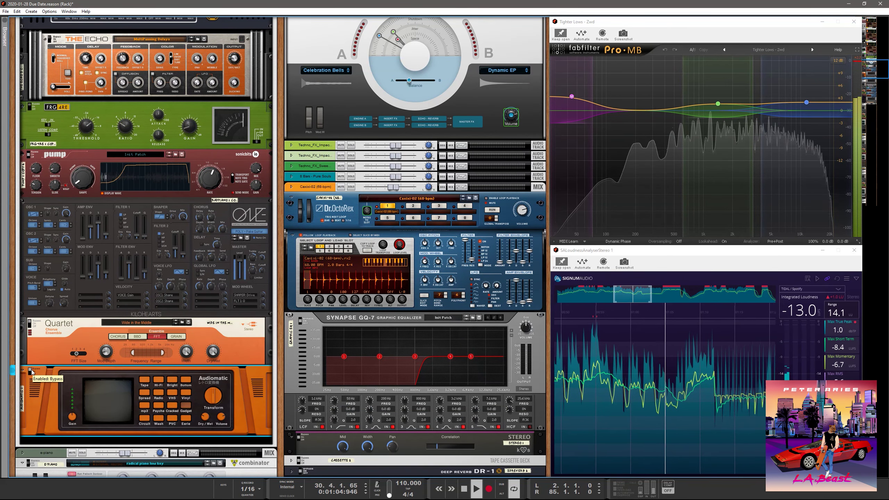
left_click(31, 369)
scroll(103, 393, "up", 10)
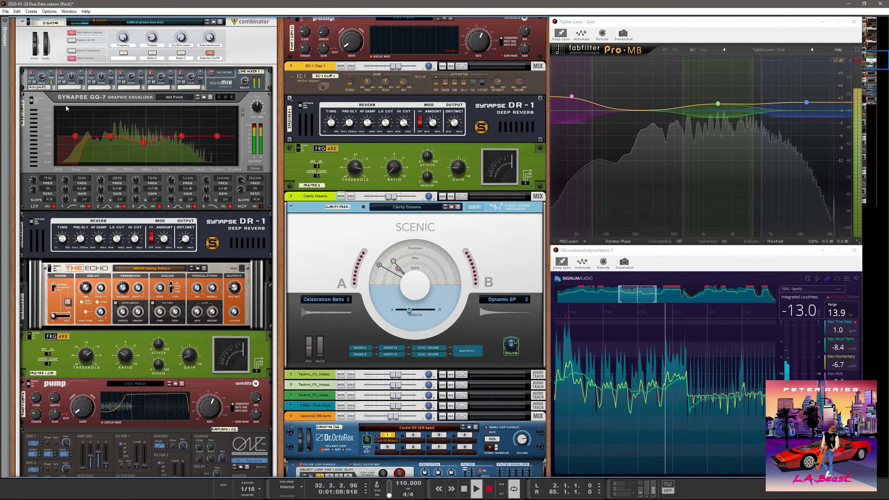
left_click(72, 58)
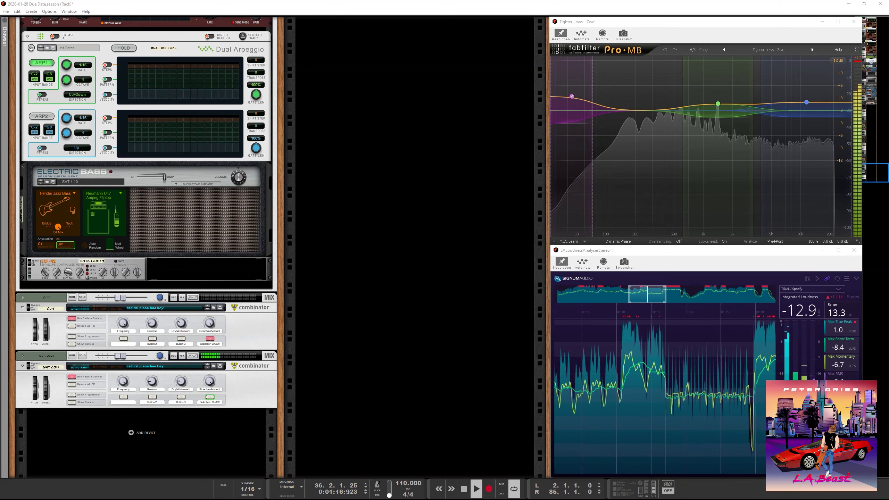
Step: Expand the Guit copy Combinator and examine its Electric Guitarist PowerChords, amplifier, filter and compressor devices
left_click(72, 403)
scroll(131, 296, "down", 3)
scroll(132, 296, "down", 6)
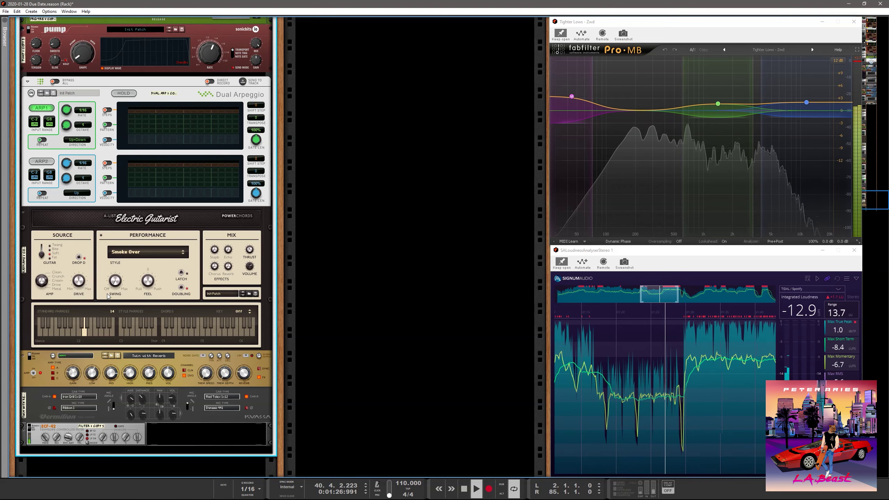
scroll(108, 296, "up", 3)
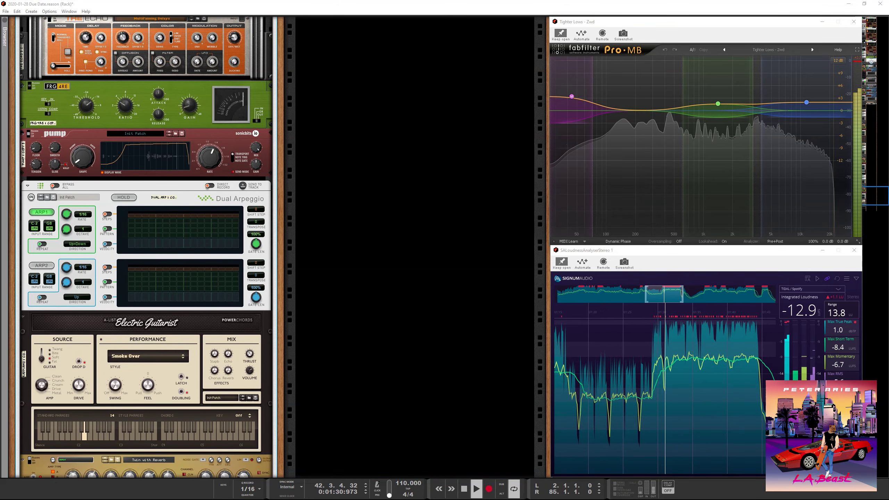
Step: Expand the Guit Combinator and examine its Electric Guitarist PopChords, Chenille chorus and filter devices
scroll(103, 72, "up", 9)
scroll(103, 242, "down", 8)
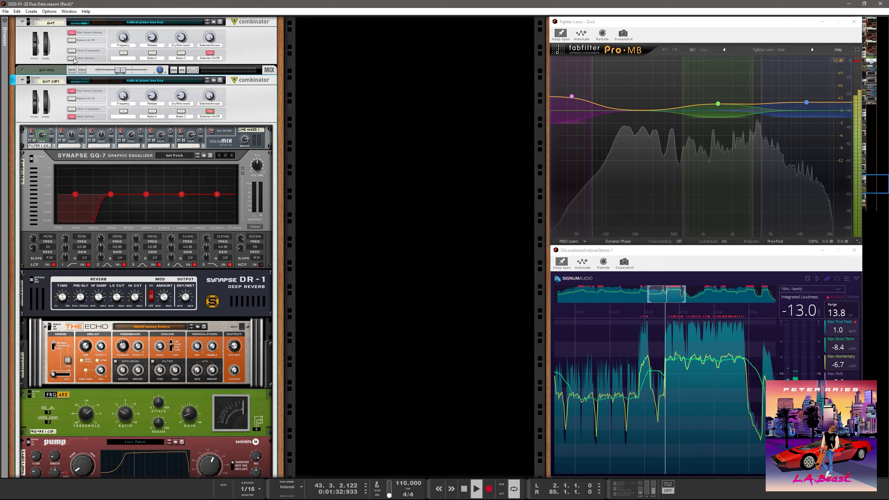
scroll(103, 241, "down", 5)
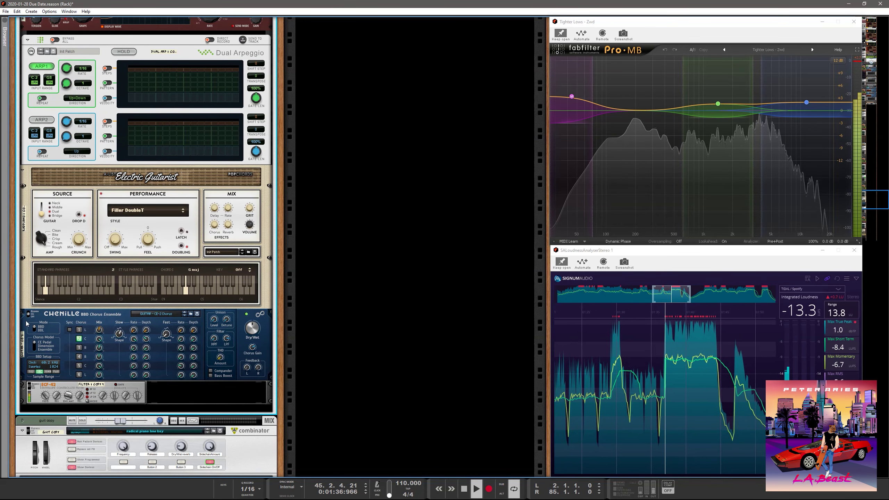
Step: Toggle the Chenille chorus for comparison and collapse the devices of the Guit Combinator
left_click(31, 315)
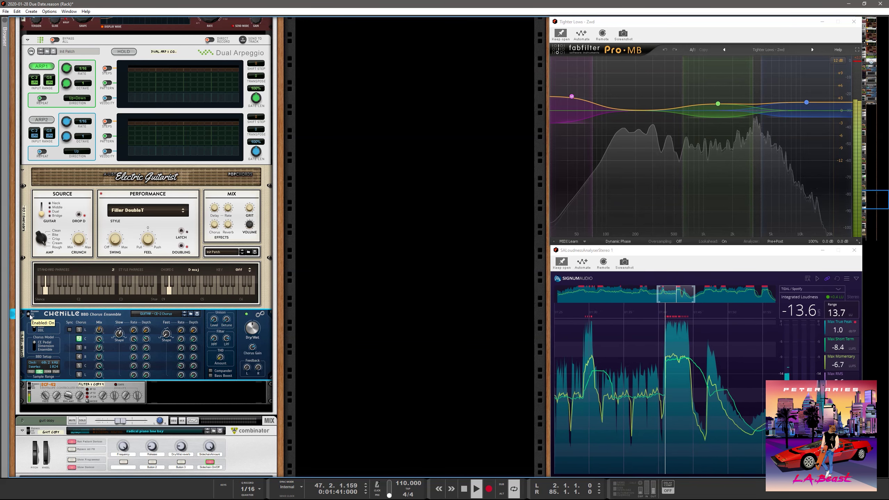
scroll(190, 201, "up", 10)
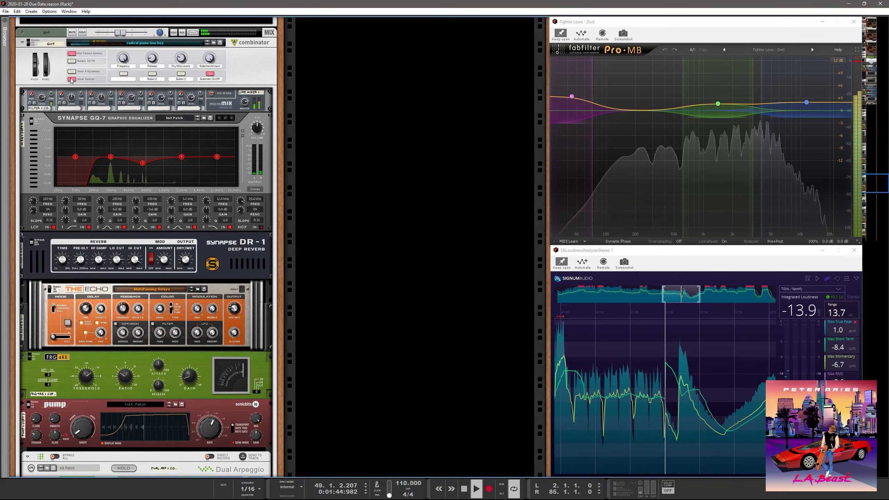
left_click(72, 79)
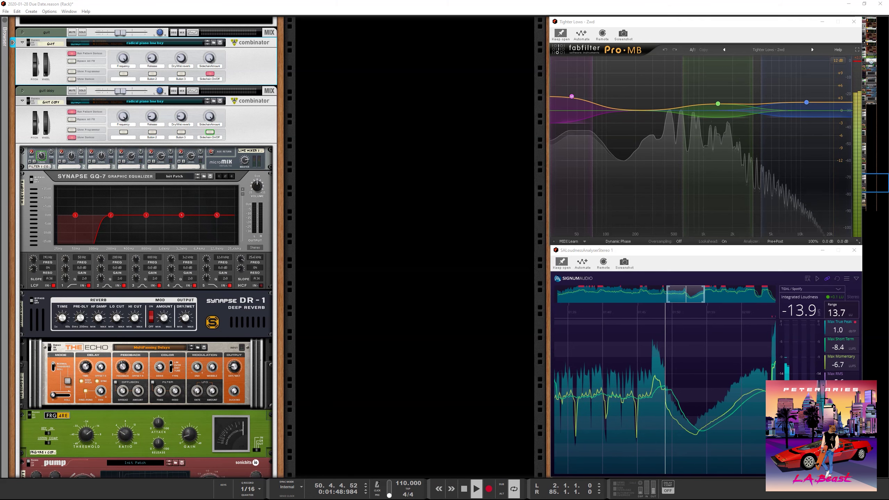
Step: Stop playback, move the song position back three bars and resume playing
key("space")
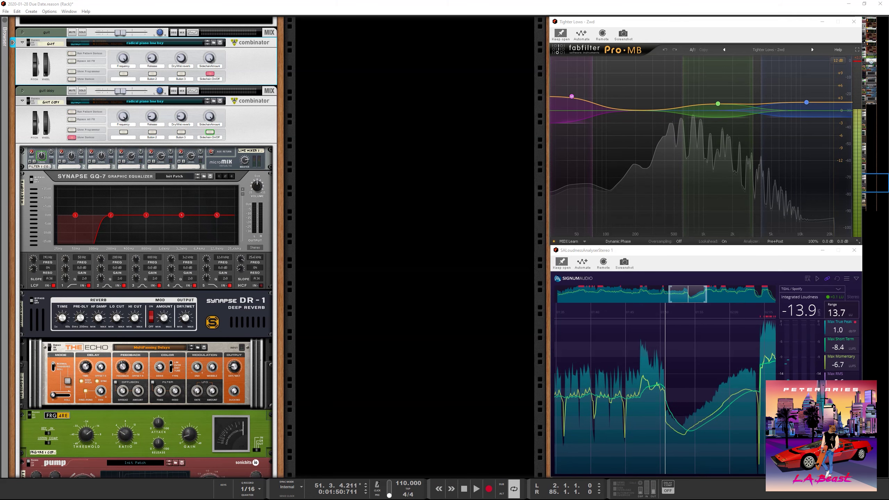
key("KP_7")
key("KP_7")
key("KP_7")
key("space")
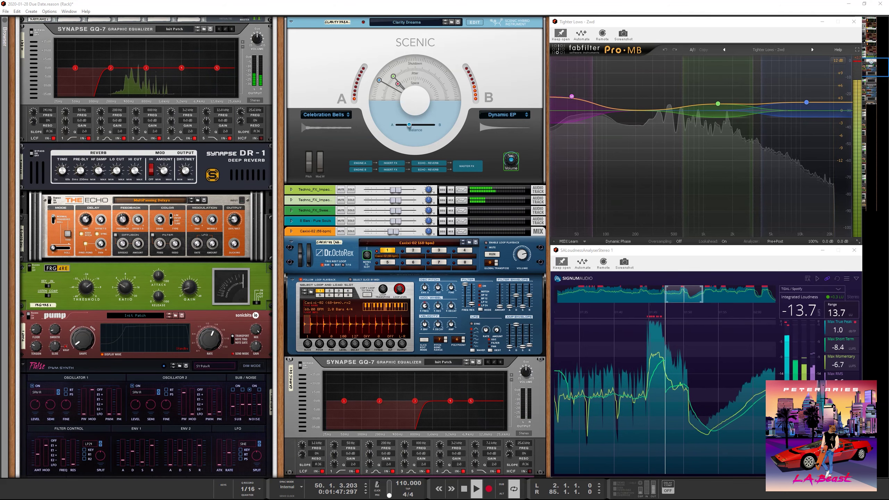
Step: Examine Engine A and Engine B in the Clarity Dreams Scenic instrument's edit view, and return it to the main view
scroll(442, 184, "up", 3)
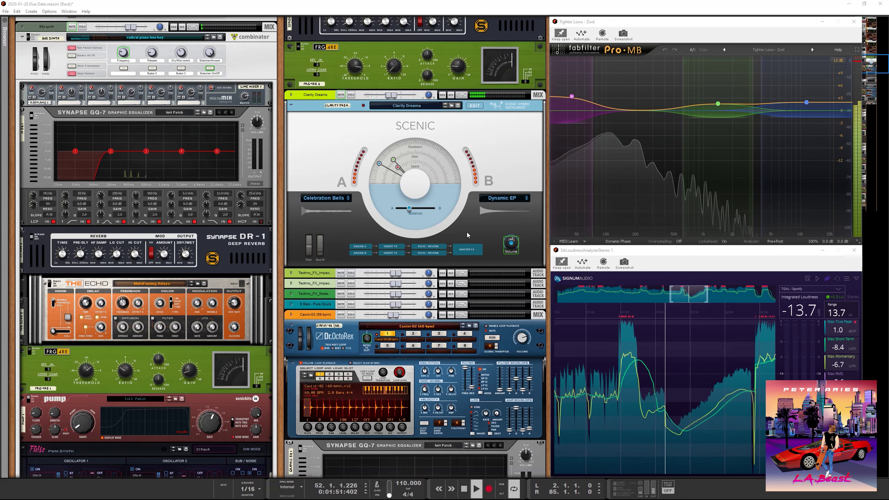
left_click(474, 106)
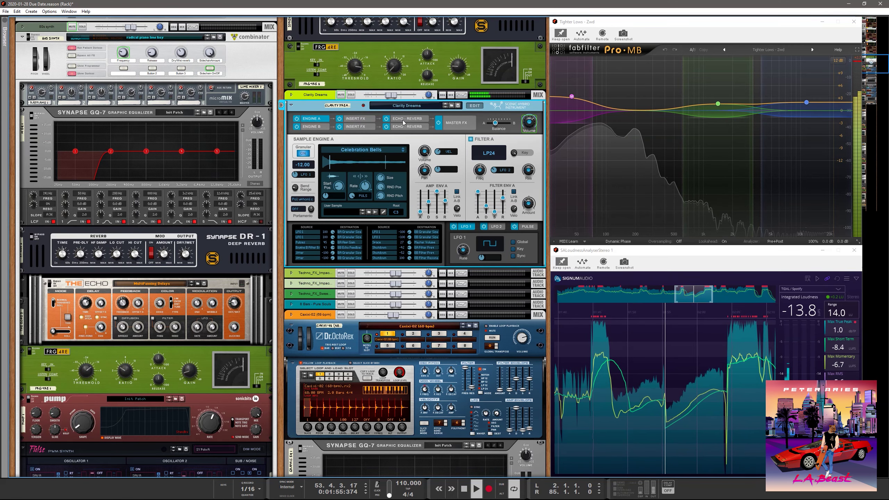
left_click(315, 126)
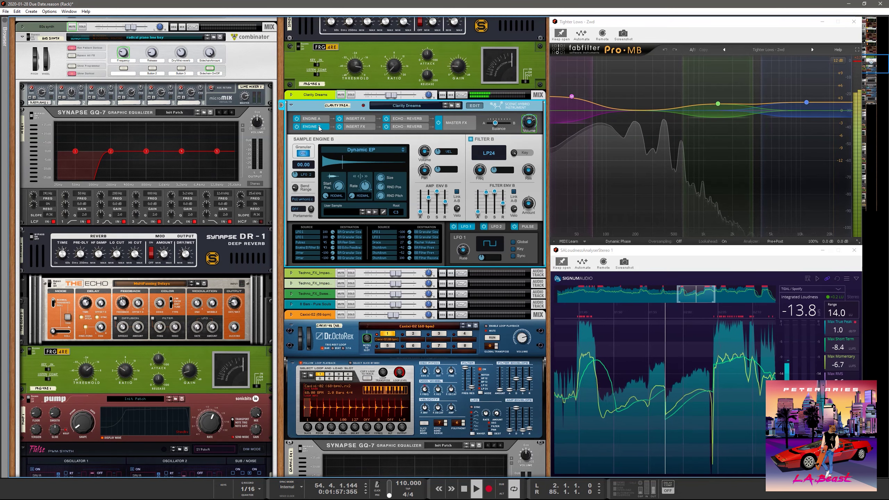
left_click(316, 120)
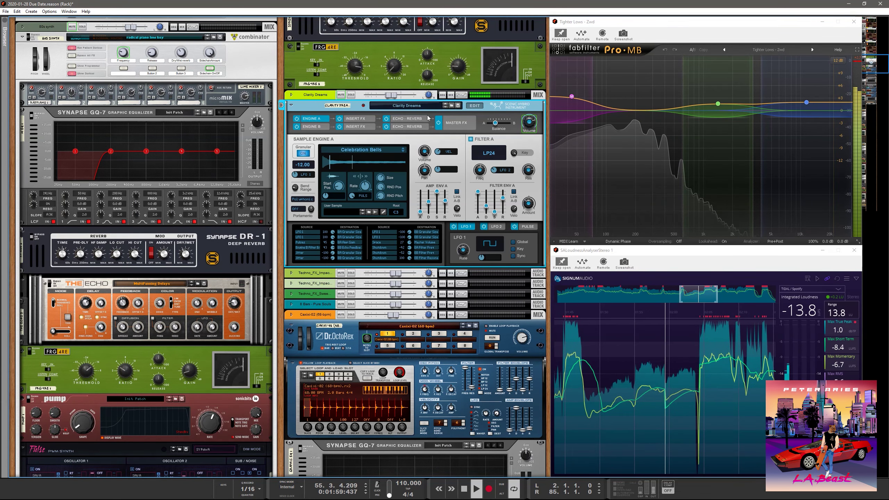
left_click(475, 106)
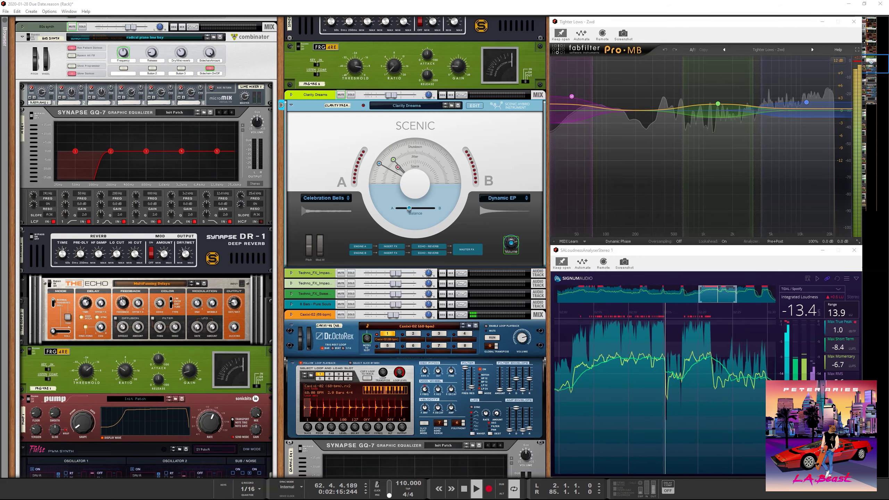
Step: Expand the Plucky copy 1 Combinator and examine its effects, Dual Arpeggio, Expanse synthesizer and Scream 4 distortion
scroll(280, 247, "down", 10)
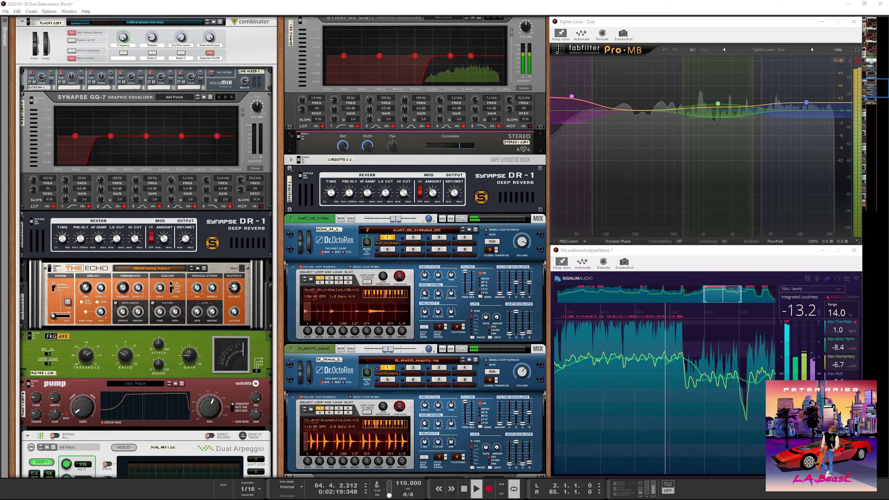
scroll(74, 68, "up", 3)
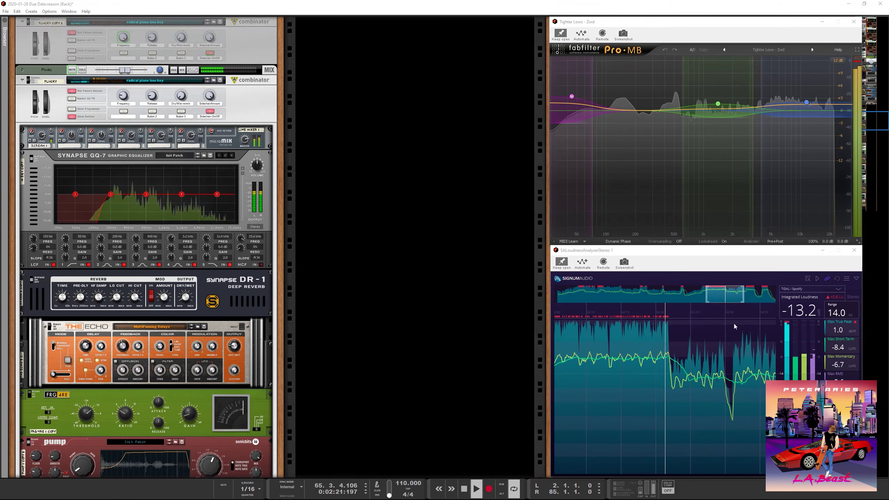
left_click(73, 59)
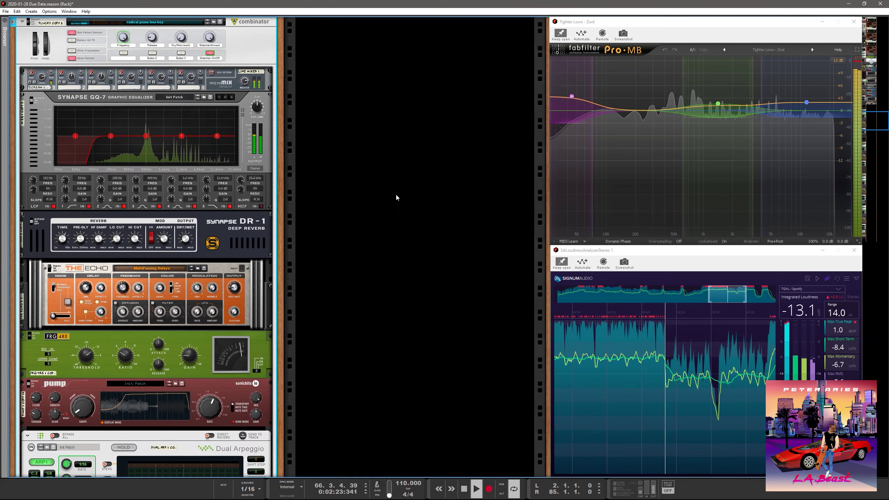
scroll(189, 235, "down", 12)
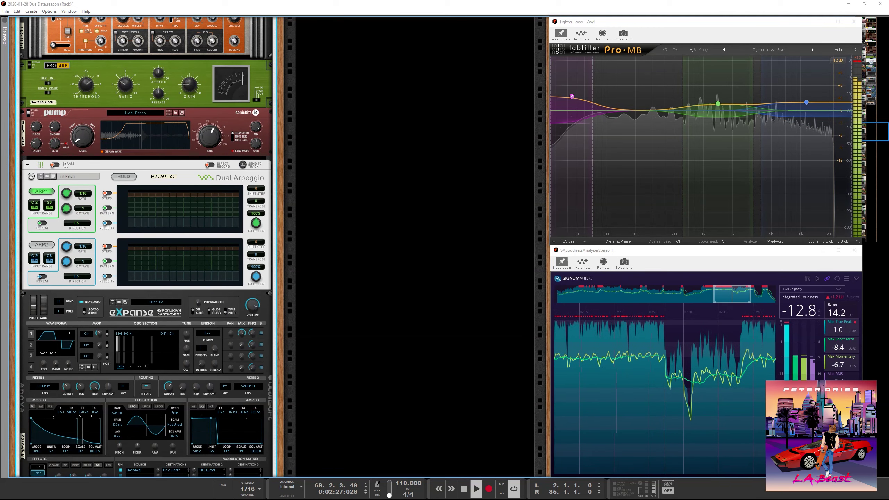
scroll(126, 250, "down", 4)
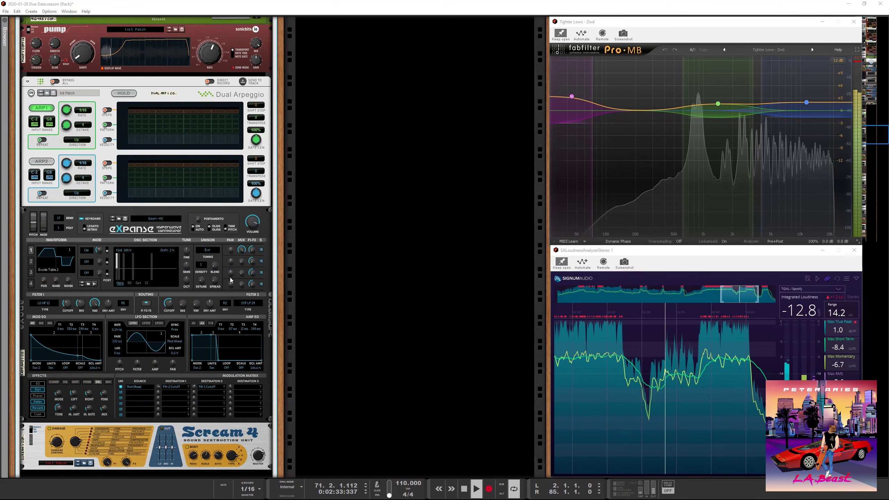
scroll(218, 276, "up", 8)
scroll(218, 273, "up", 8)
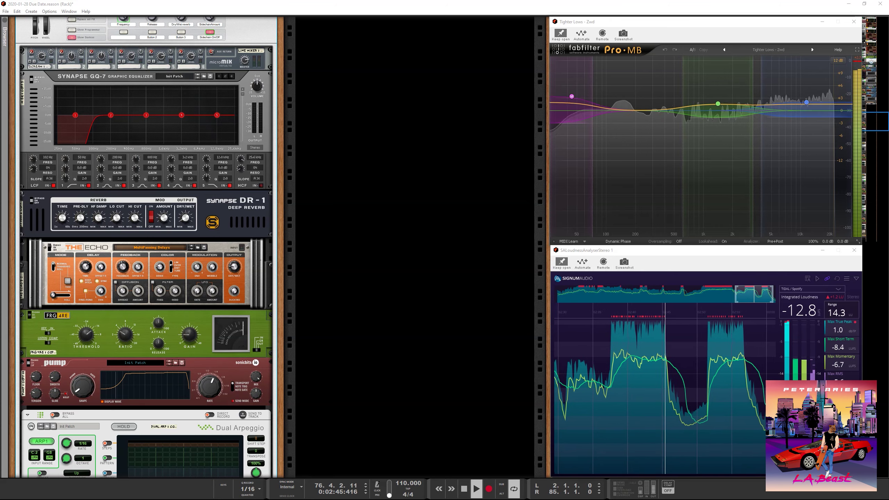
Step: Return to the Master Section at the start of the rack and review its compressors, tape deck and equalizer
left_click_drag(871, 37, 872, 24)
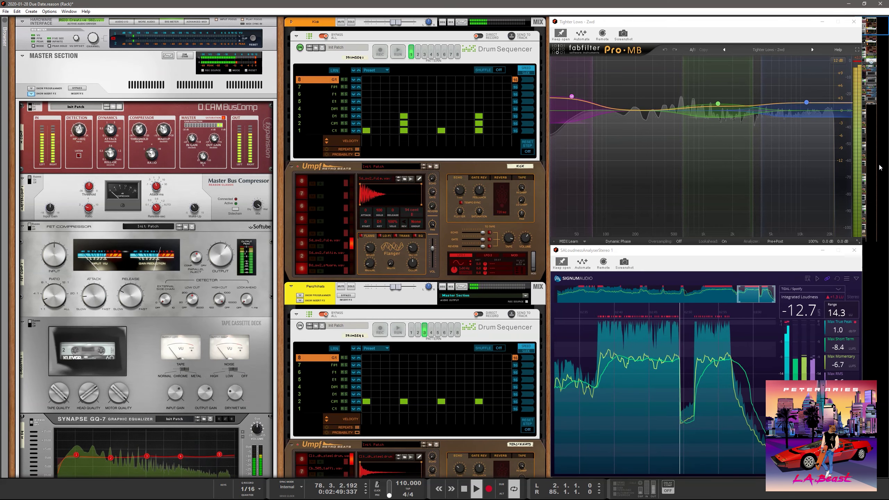
scroll(255, 373, "down", 1)
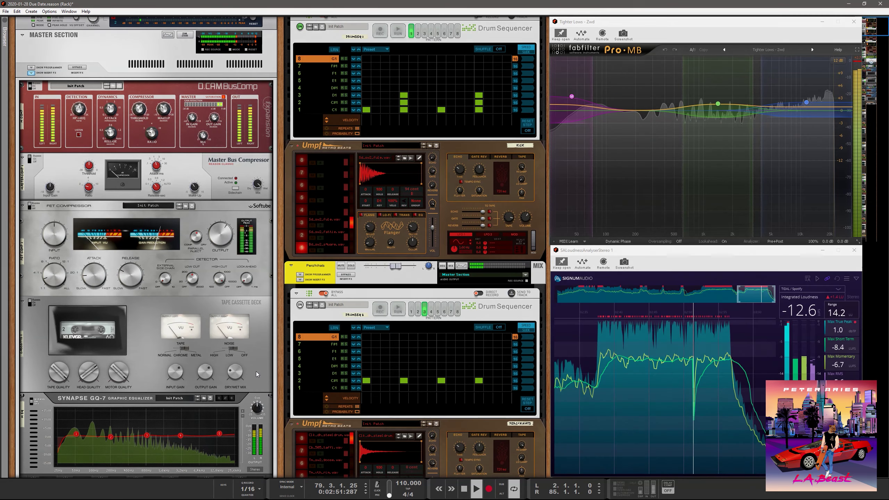
scroll(255, 372, "down", 1)
scroll(256, 372, "down", 1)
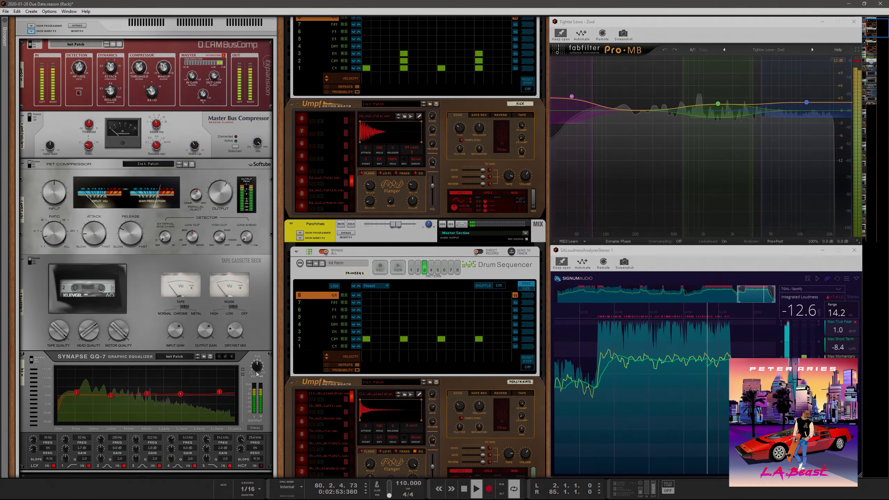
scroll(257, 373, "down", 5)
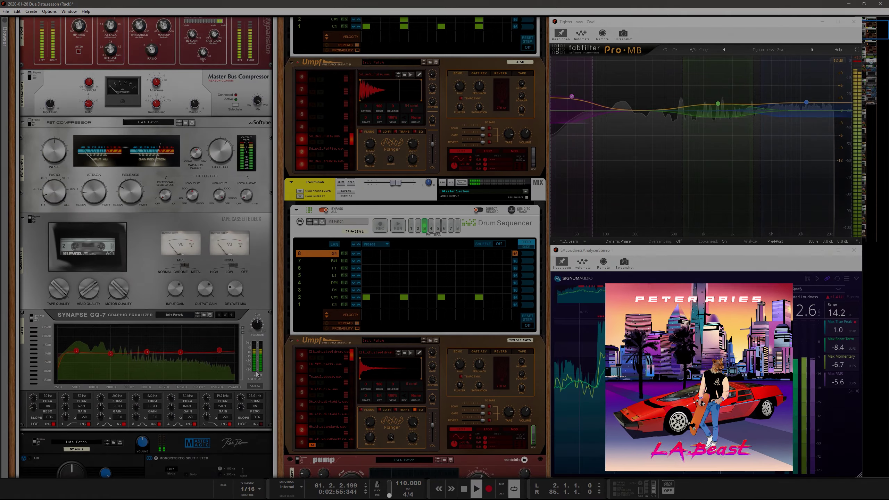